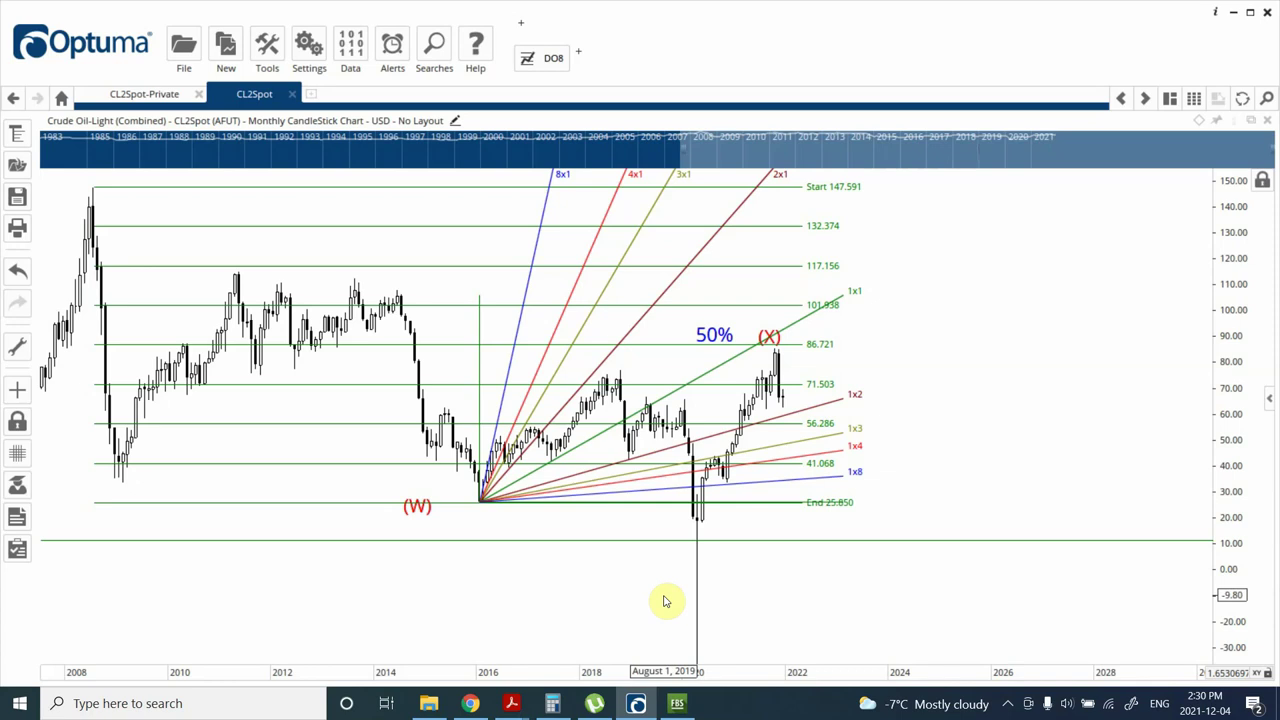
Step: Switch to Chrome to show the elliott wave green membership levels on Patreon, and return to Optuma's CL2Spot chart
{"action": "left_click", "coordinate": [470, 703]}
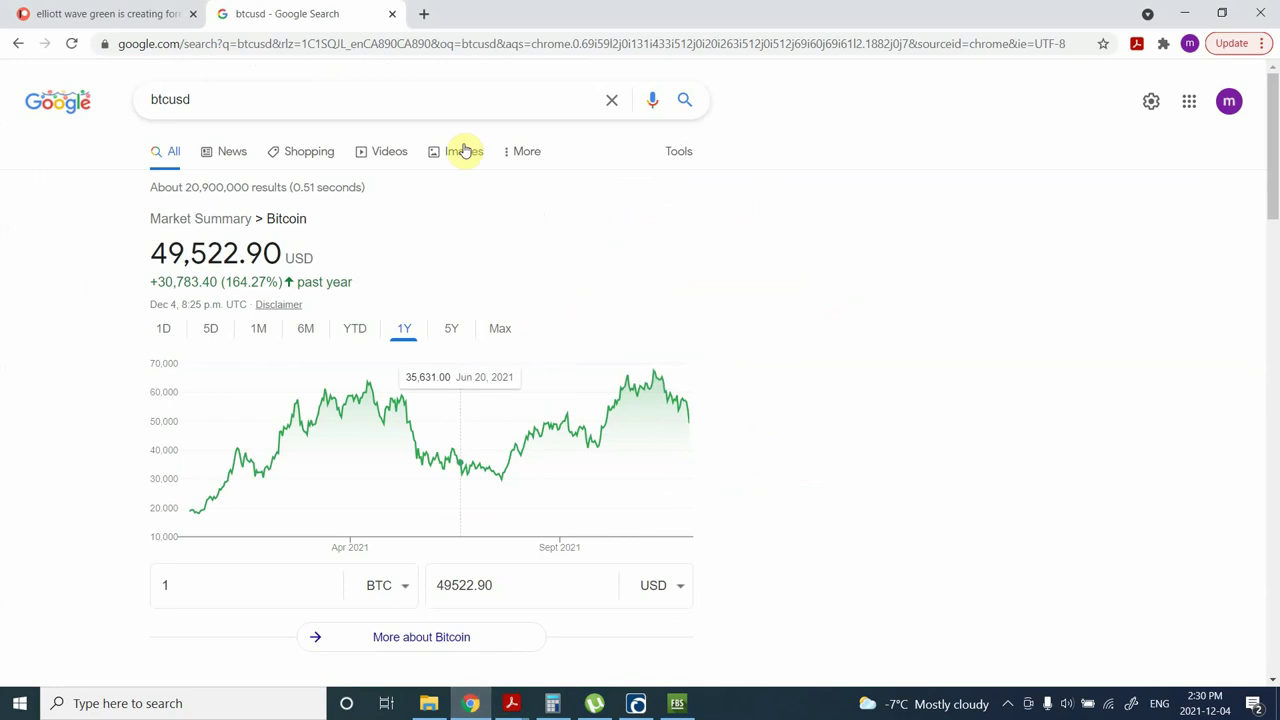
{"action": "left_click", "coordinate": [147, 8]}
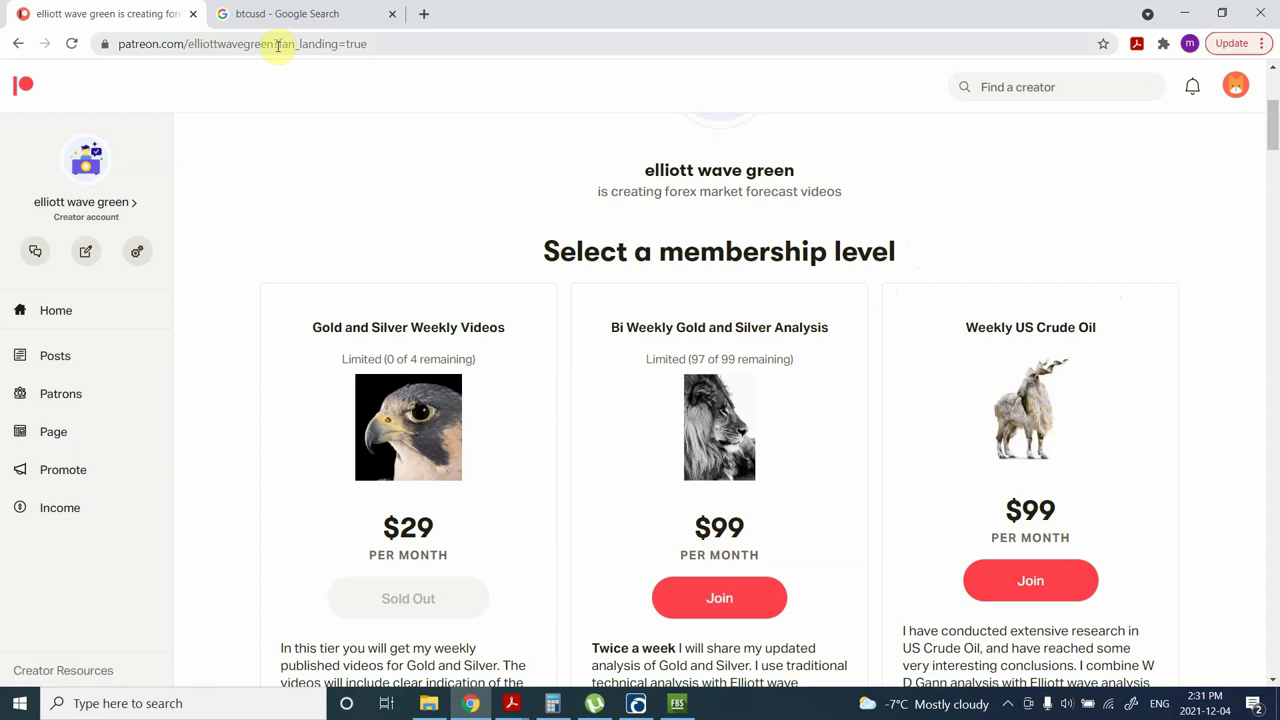
{"action": "left_click", "coordinate": [631, 708]}
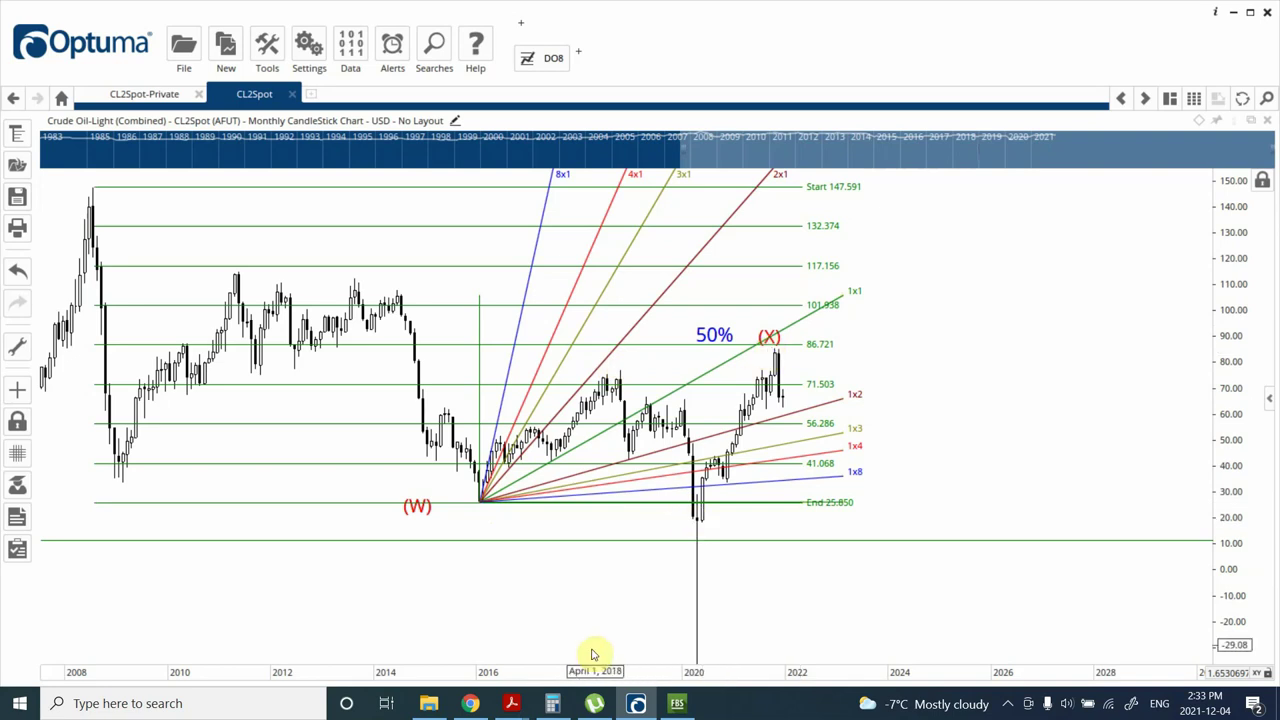
Step: View the XTIUSD chart in MetaTrader on the weekly timeframe and return to Optuma's CL2Spot monthly chart
{"action": "left_click", "coordinate": [679, 705]}
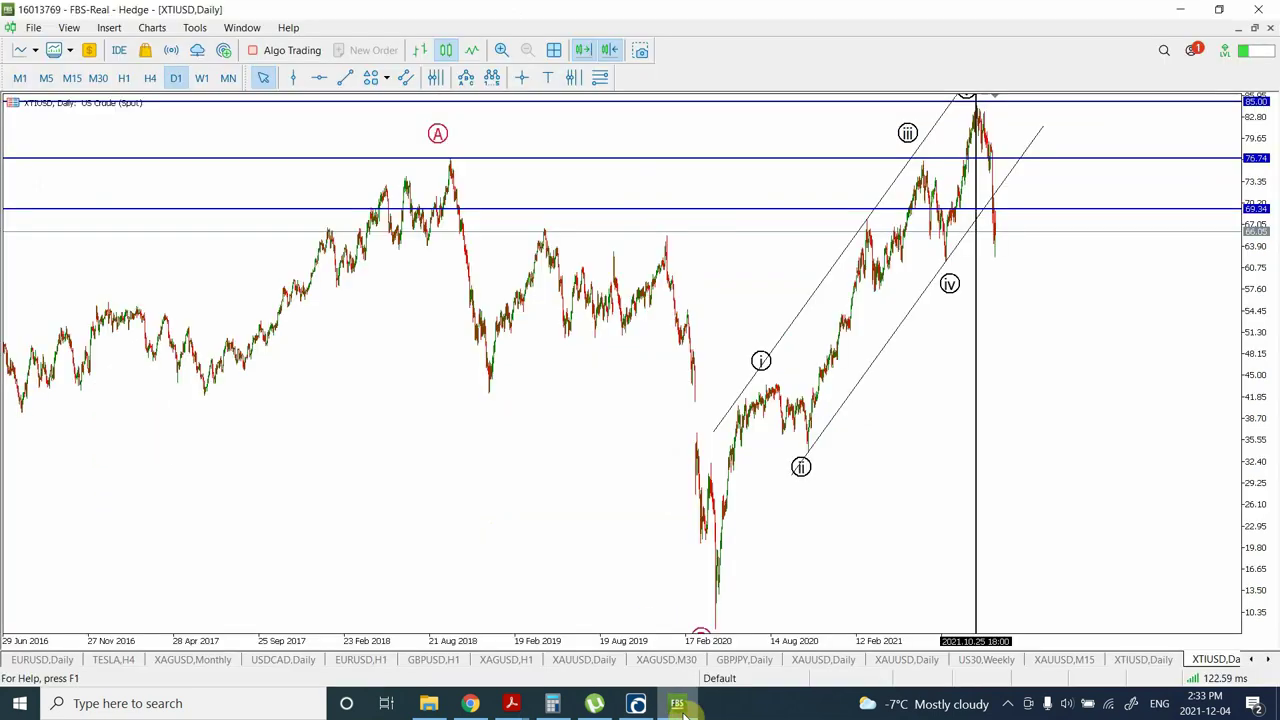
{"action": "left_click", "coordinate": [202, 78]}
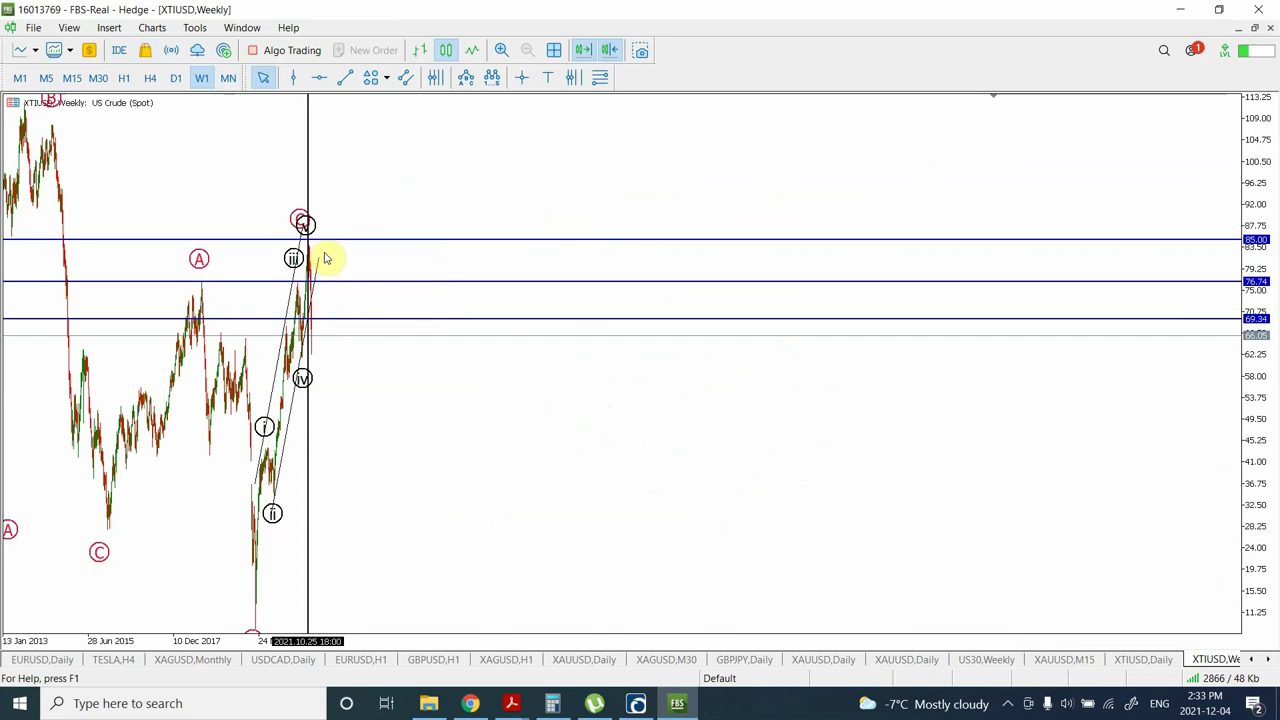
{"action": "left_click", "coordinate": [636, 703]}
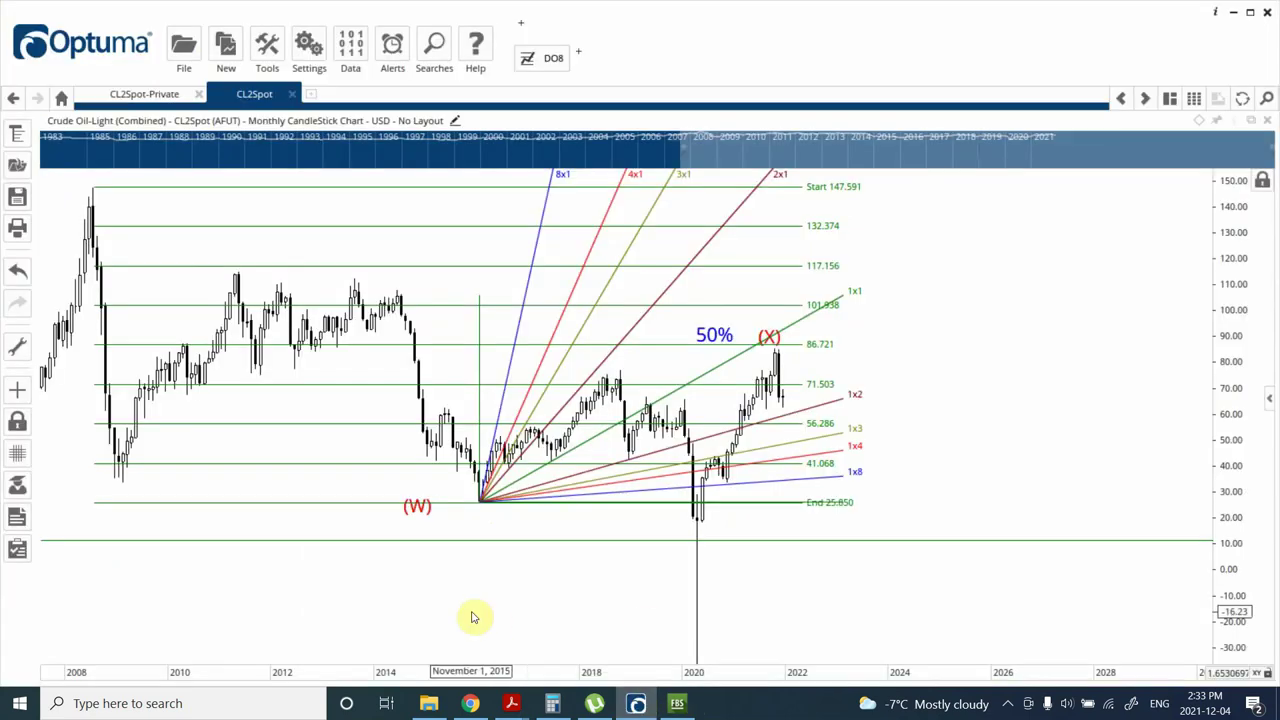
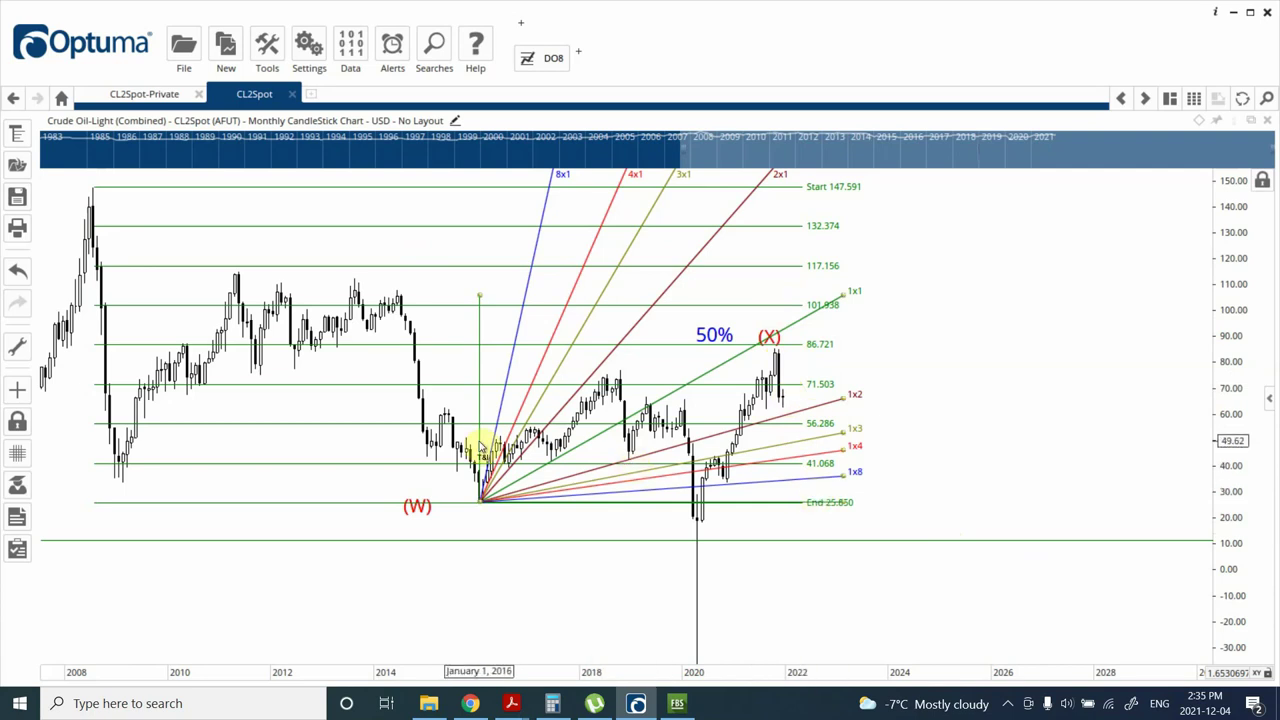
Step: Switch to MetaTrader and examine the XTIUSD wave count on the enlarged weekly chart and the fully zoomed-out daily chart
{"action": "left_click", "coordinate": [690, 712]}
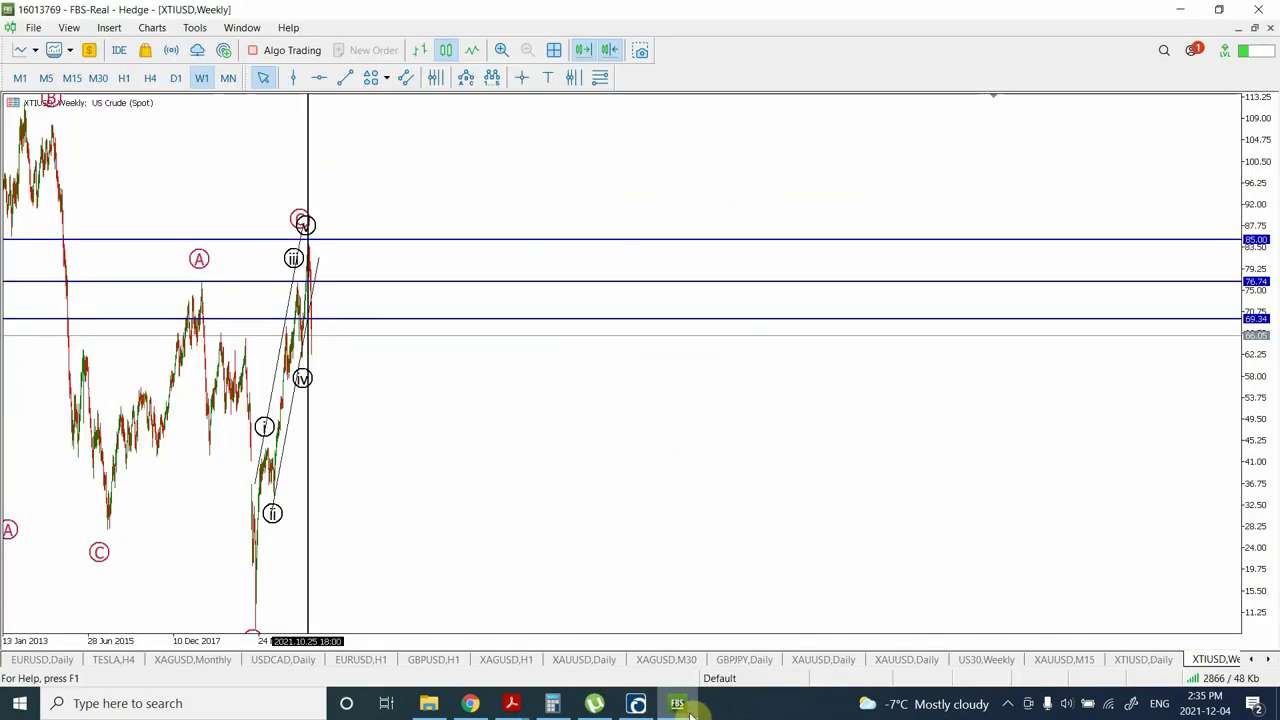
{"action": "left_click", "coordinate": [501, 51]}
{"action": "left_click", "coordinate": [501, 51]}
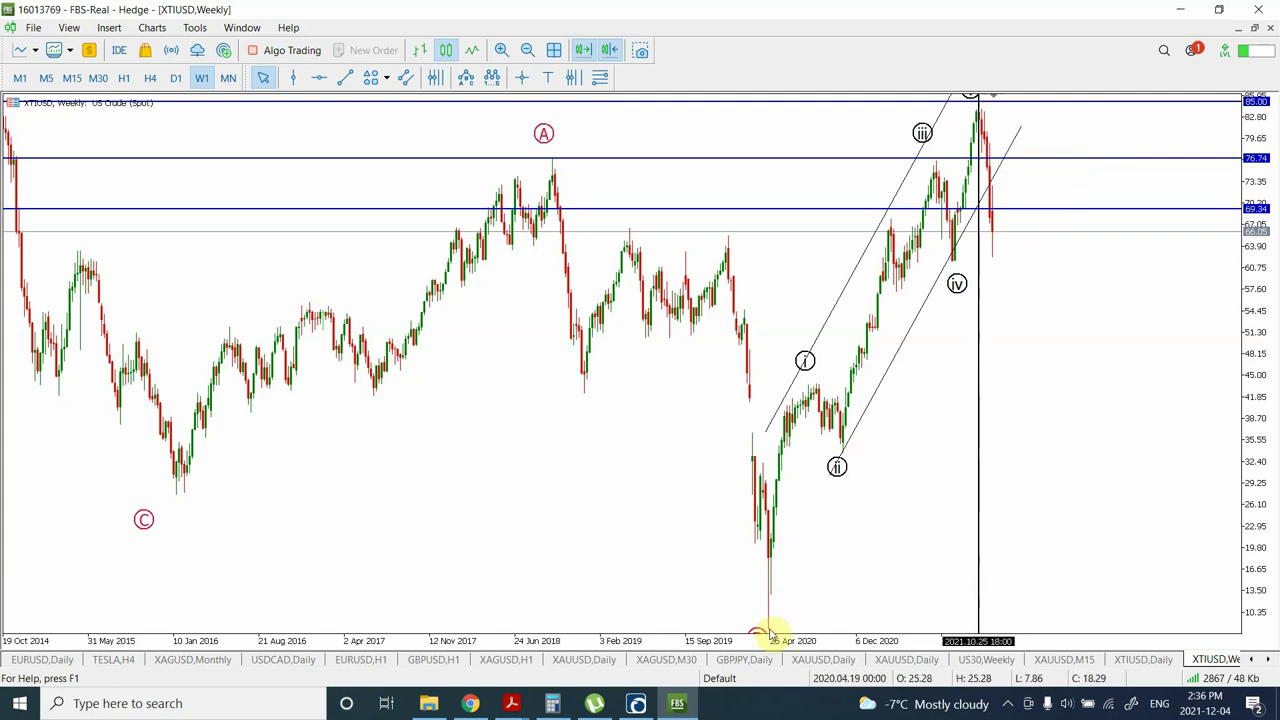
{"action": "left_click", "coordinate": [176, 79]}
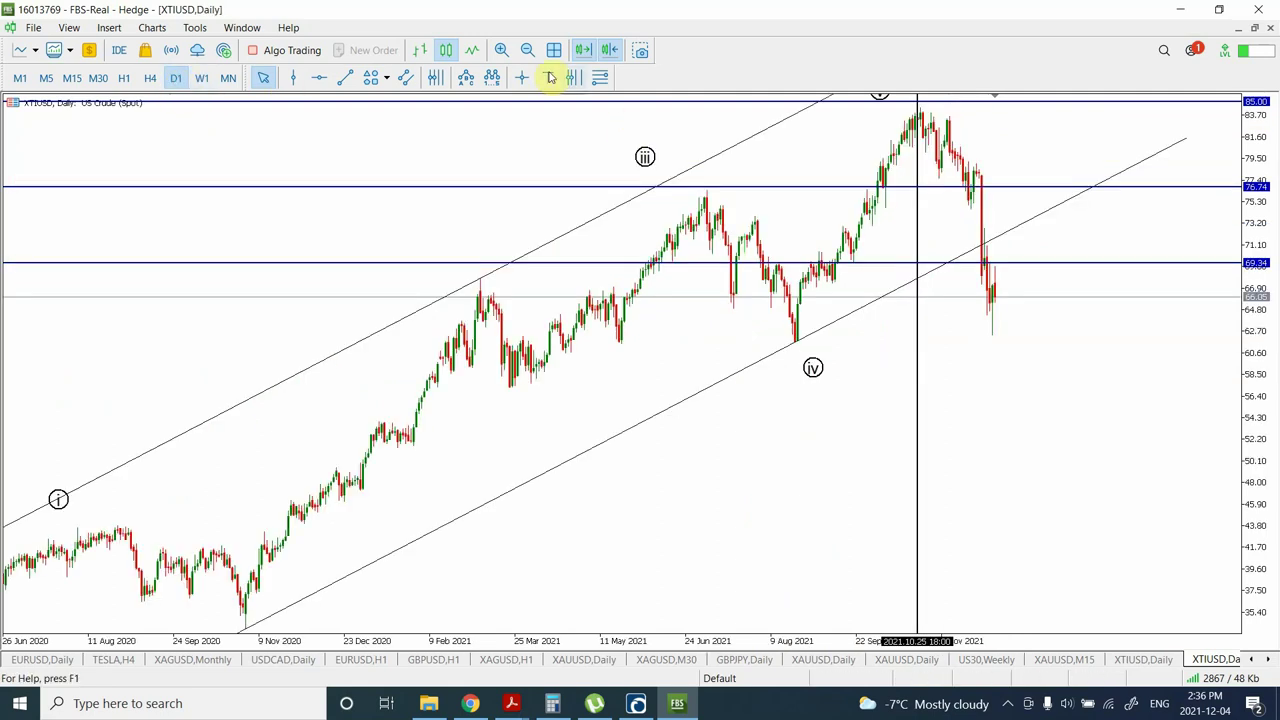
{"action": "left_click", "coordinate": [527, 51]}
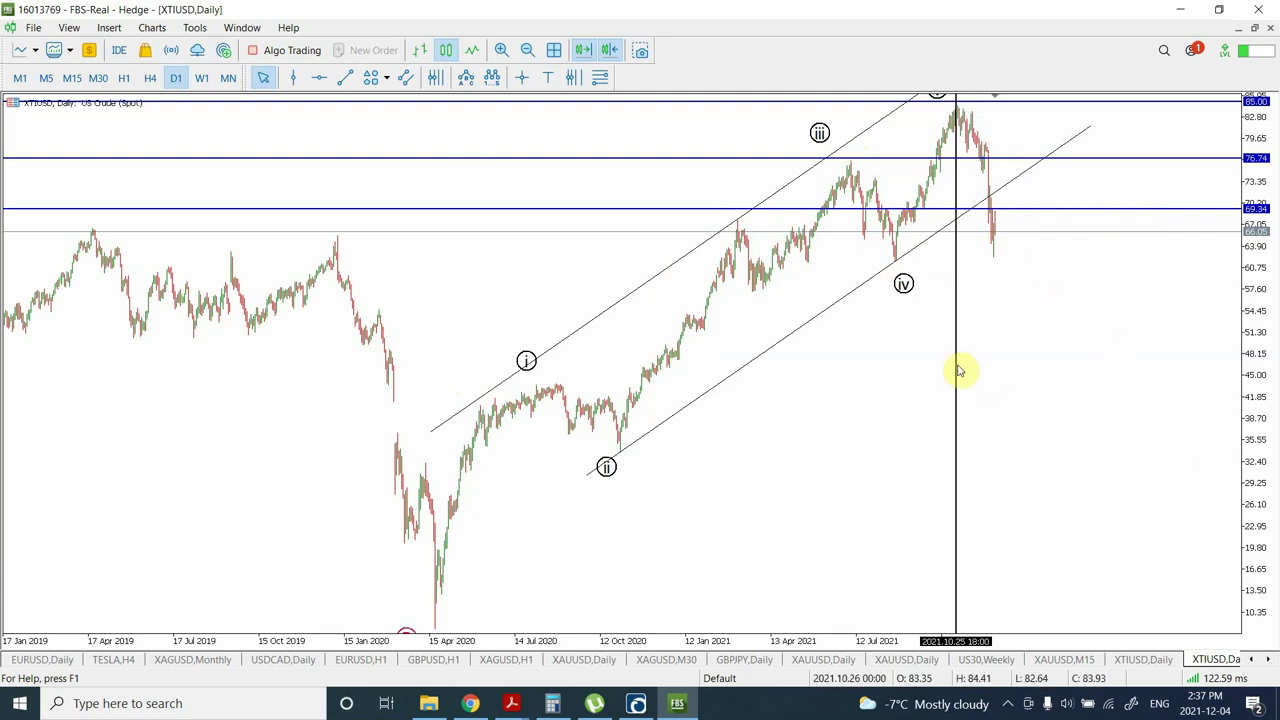
{"action": "left_click", "coordinate": [528, 51]}
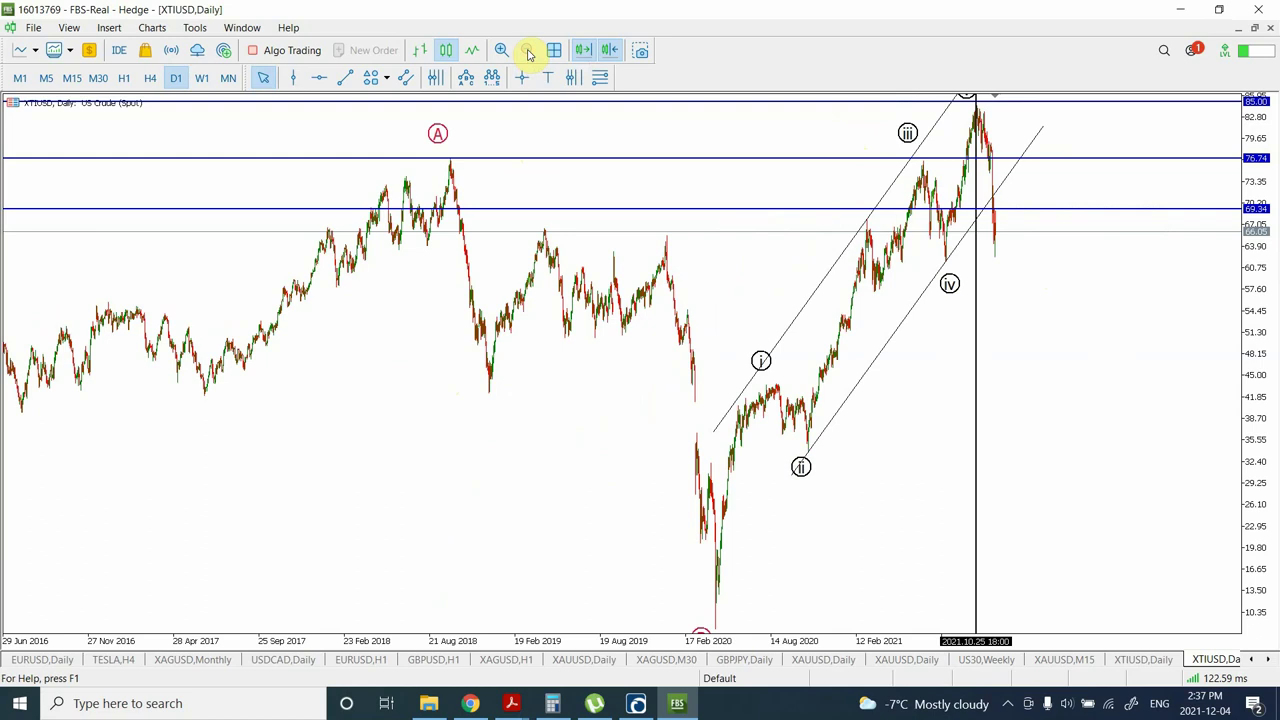
Step: Check the XTIUSD peak on the weekly chart and on an enlarged daily chart
{"action": "left_click", "coordinate": [203, 79]}
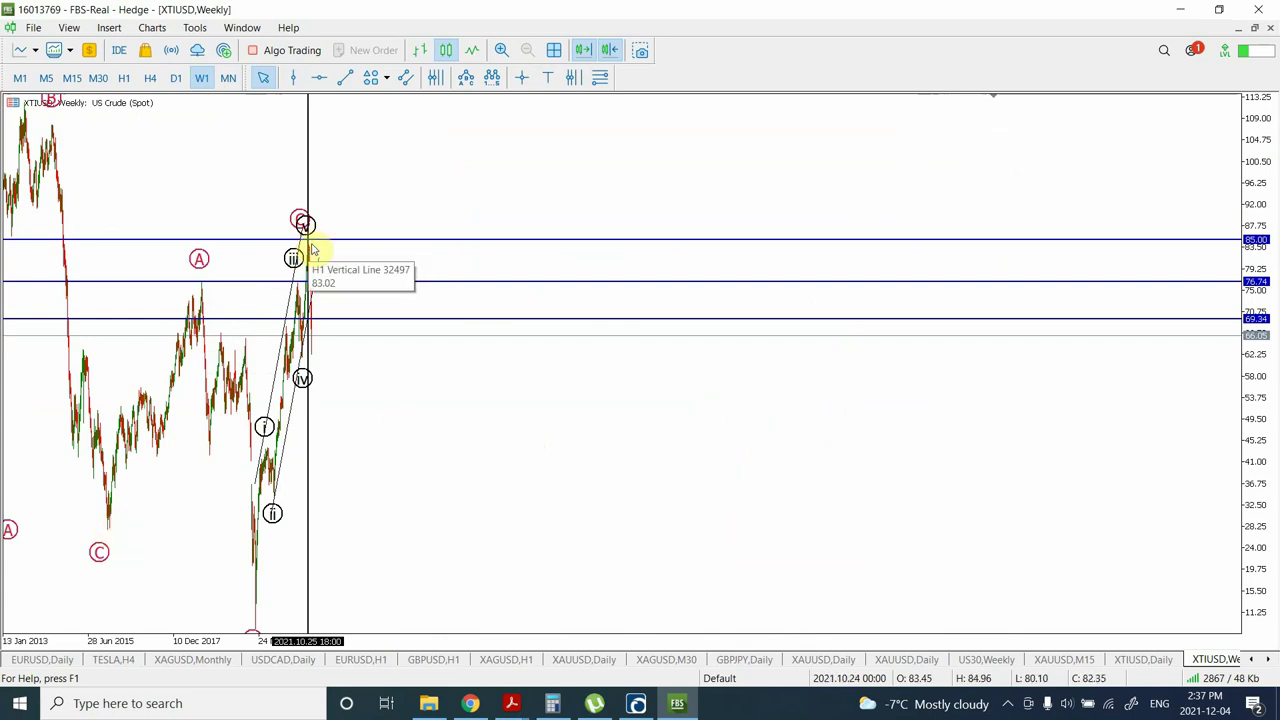
{"action": "left_click", "coordinate": [174, 79]}
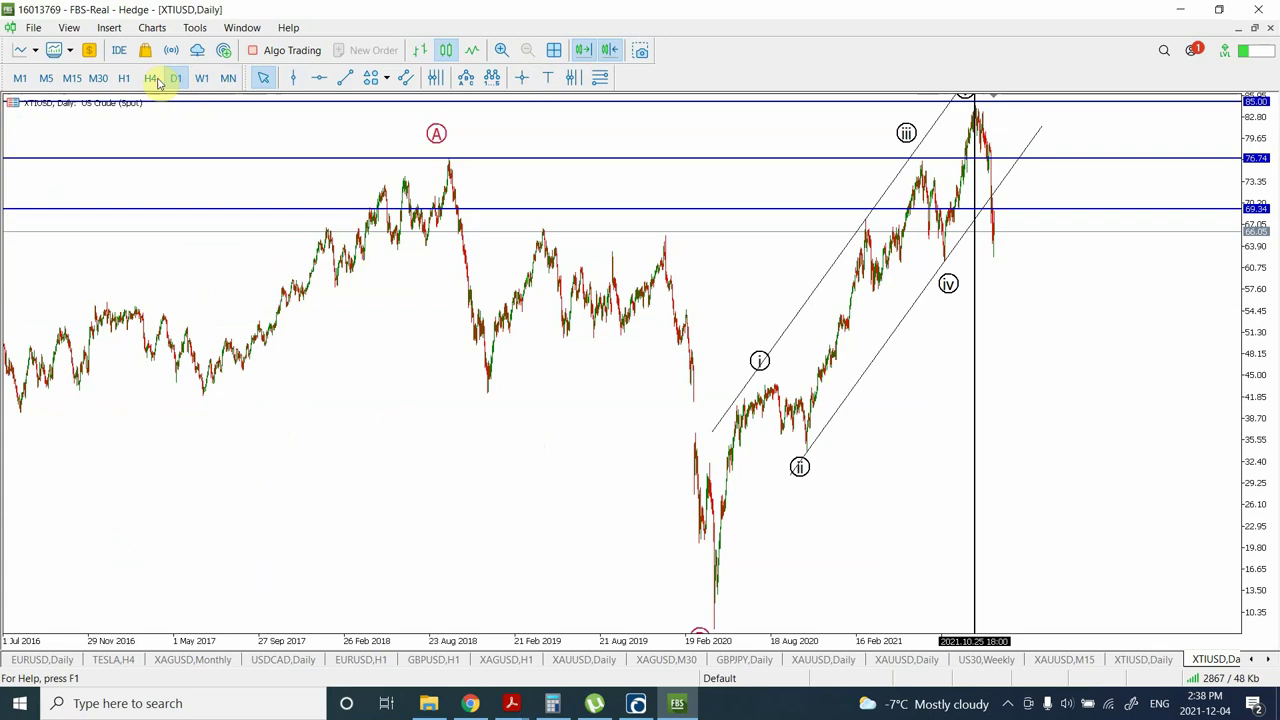
{"action": "left_click", "coordinate": [500, 51]}
{"action": "left_click", "coordinate": [500, 51]}
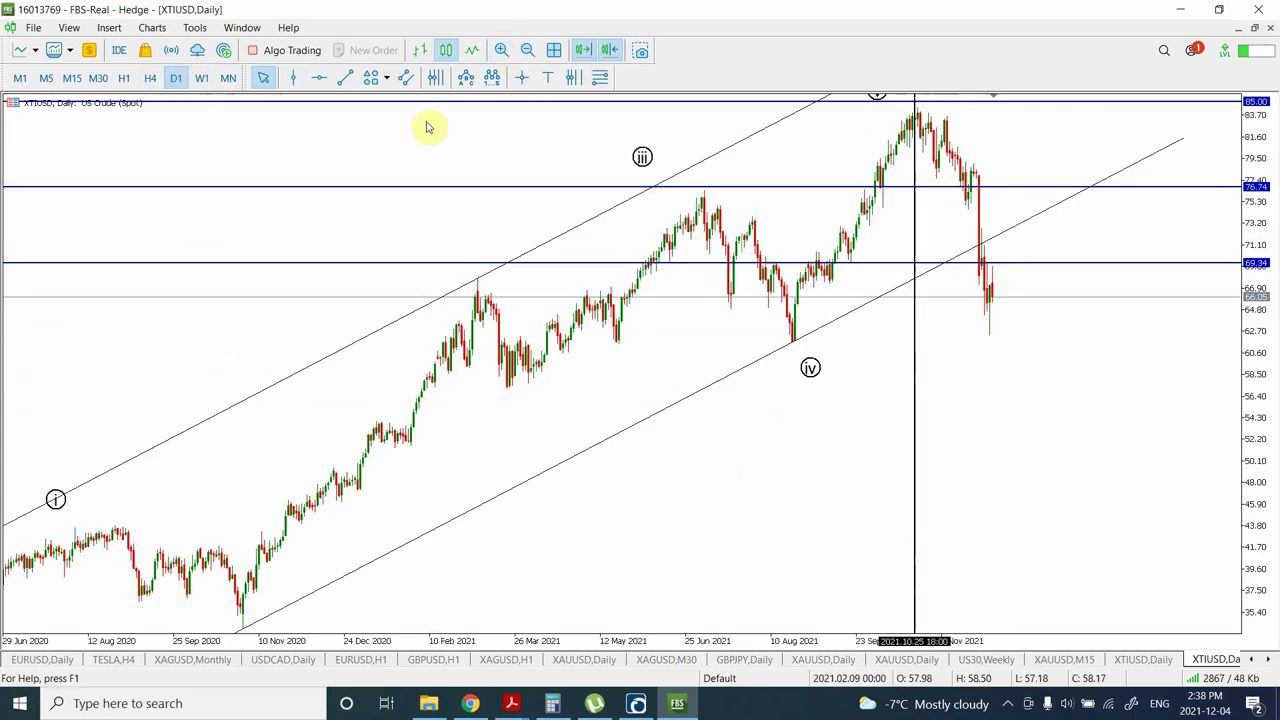
Step: Set the XTIUSD chart to the H1 timeframe, zoomed out to cover the decline from the October peak
{"action": "left_click", "coordinate": [150, 79]}
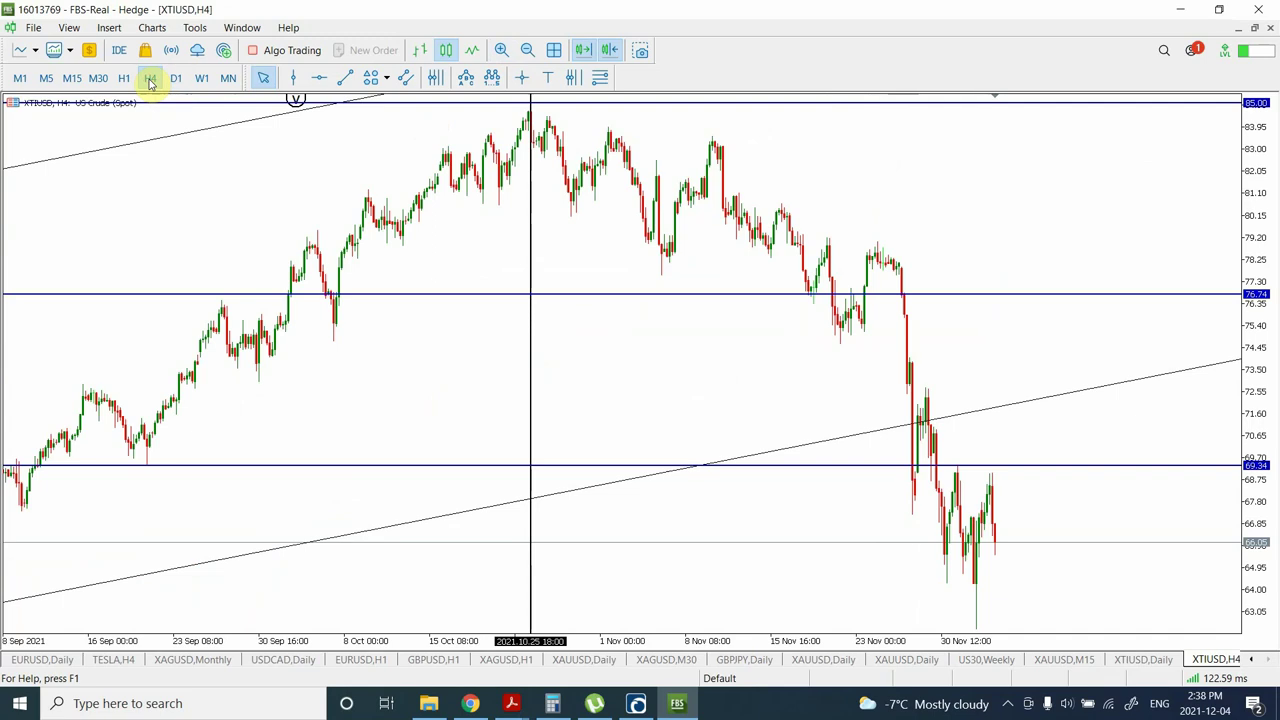
{"action": "left_click", "coordinate": [123, 79]}
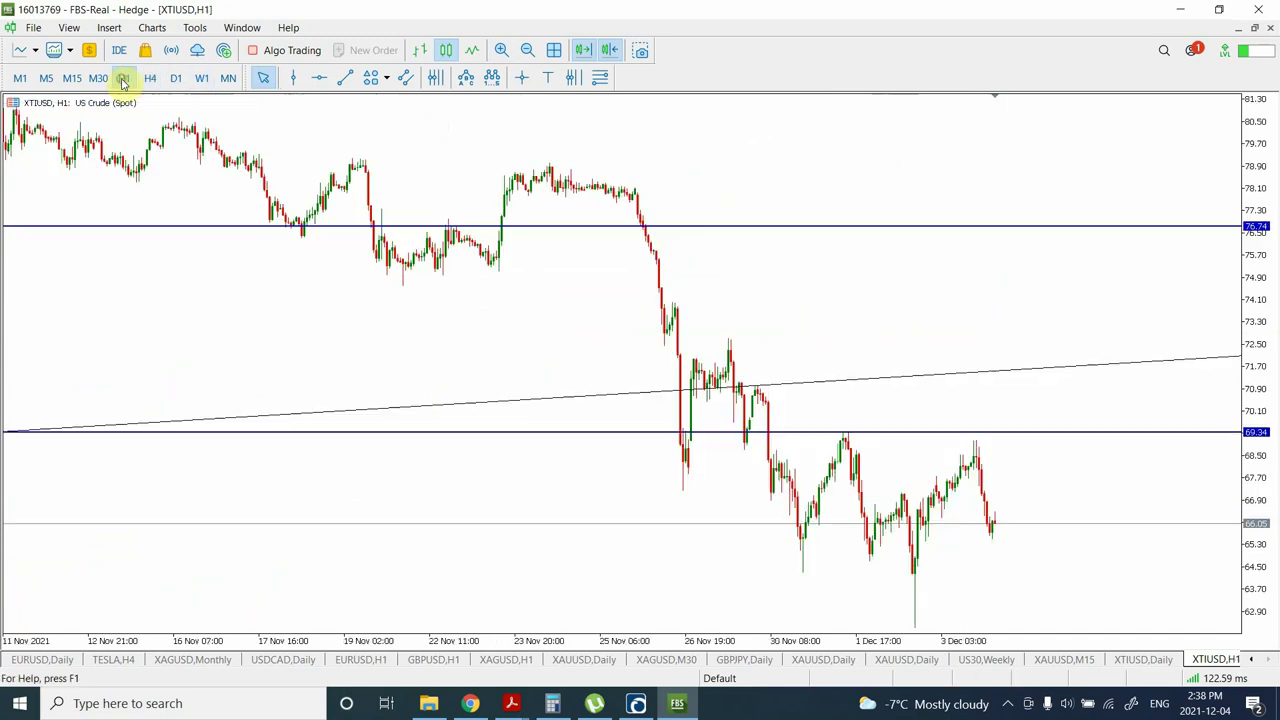
{"action": "left_click", "coordinate": [524, 50]}
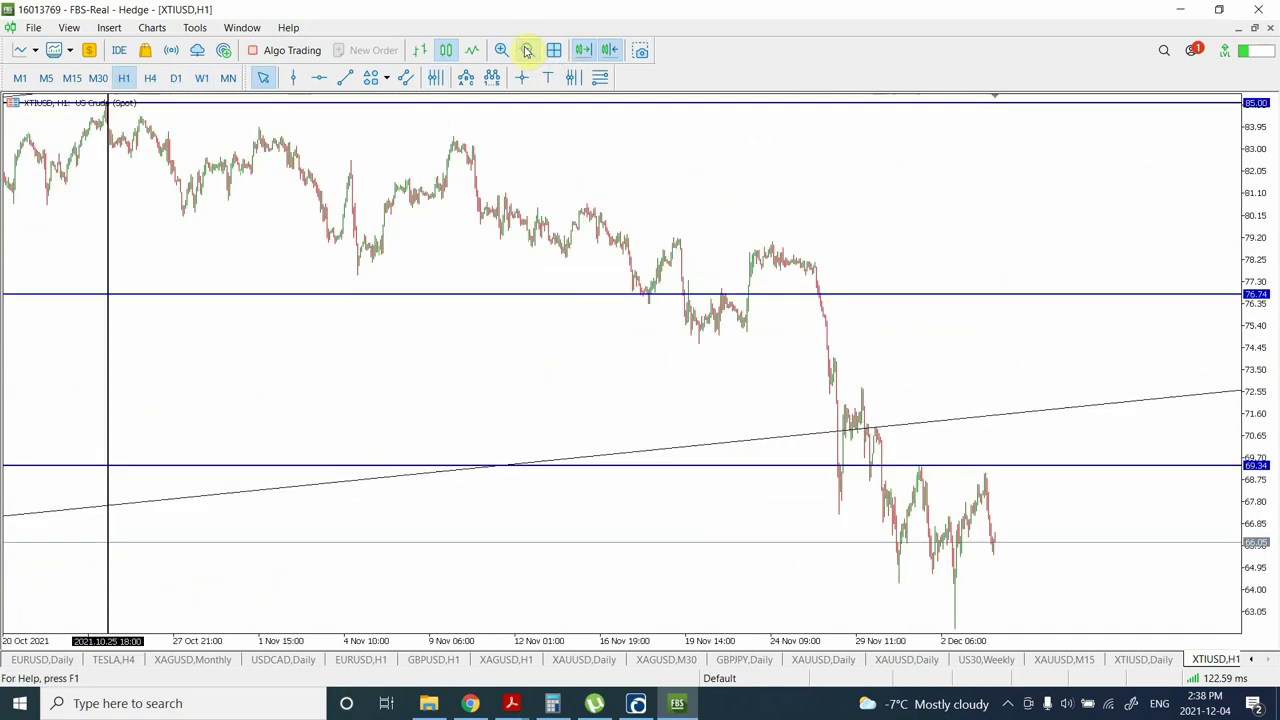
{"action": "left_click", "coordinate": [525, 50]}
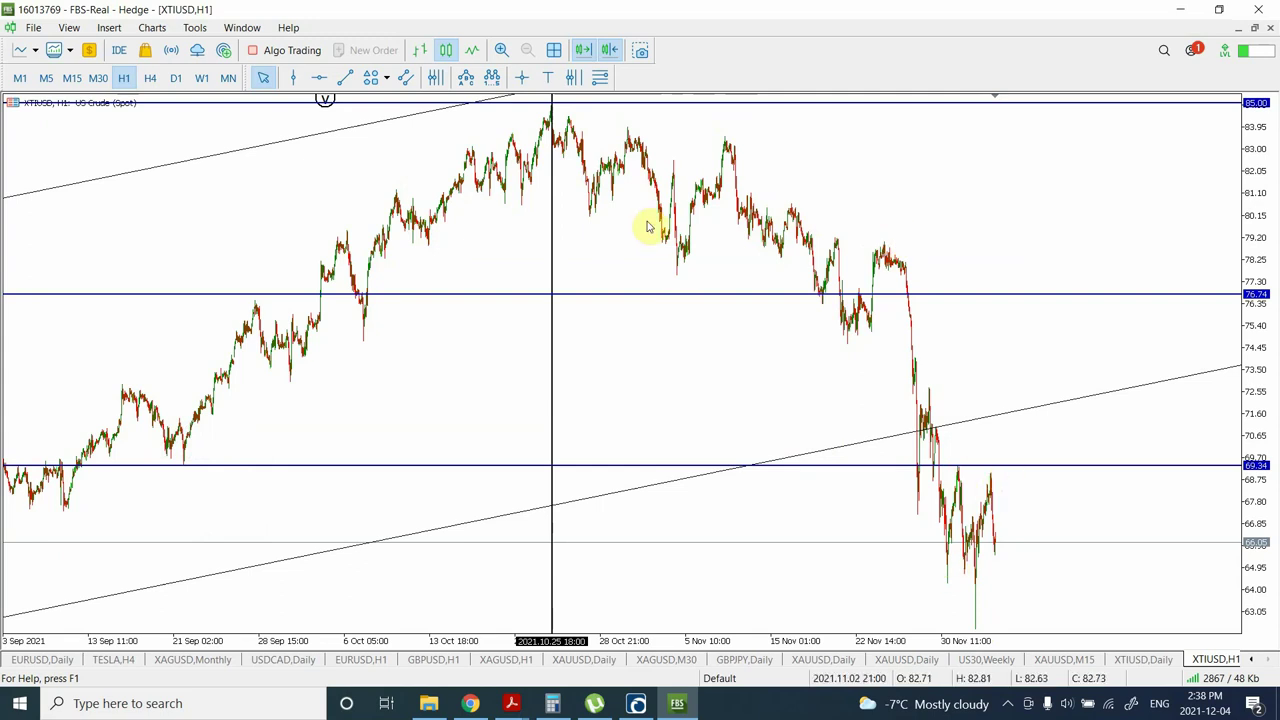
Step: Draw an Elliott motive wave from i to v along the decline after the 25 October 2021 peak
{"action": "left_click", "coordinate": [491, 78]}
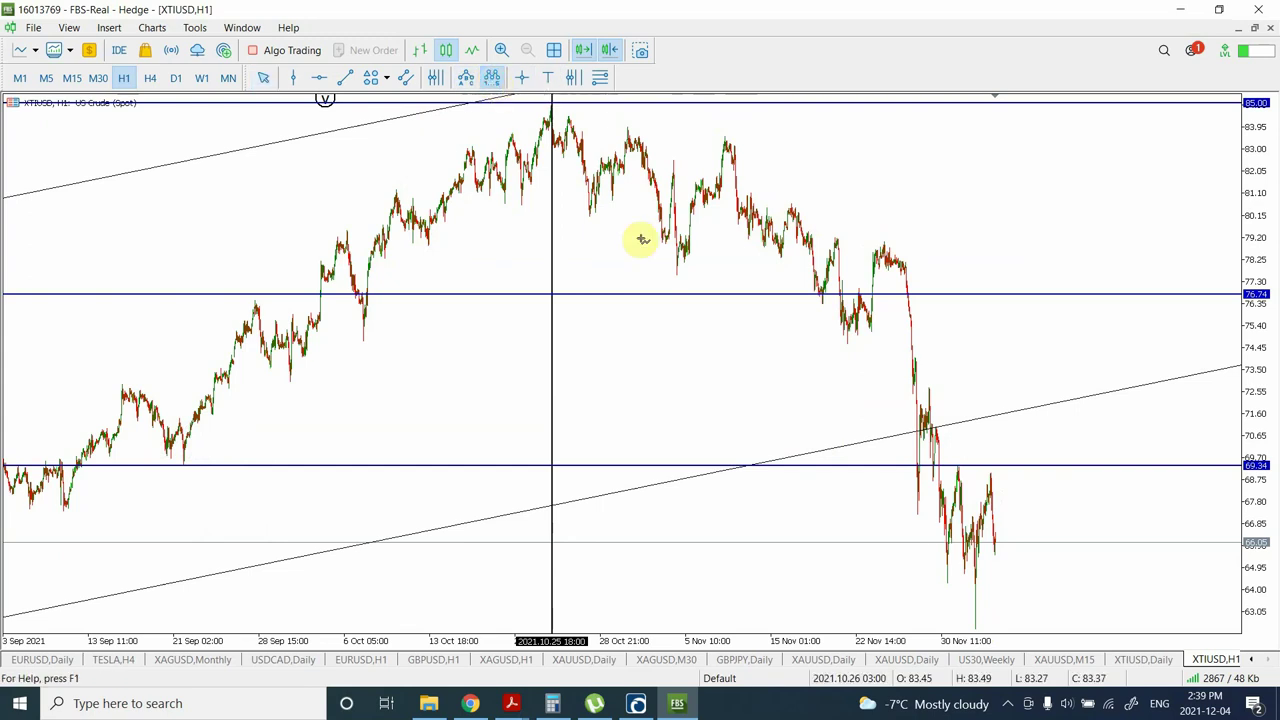
{"action": "left_click", "coordinate": [672, 282]}
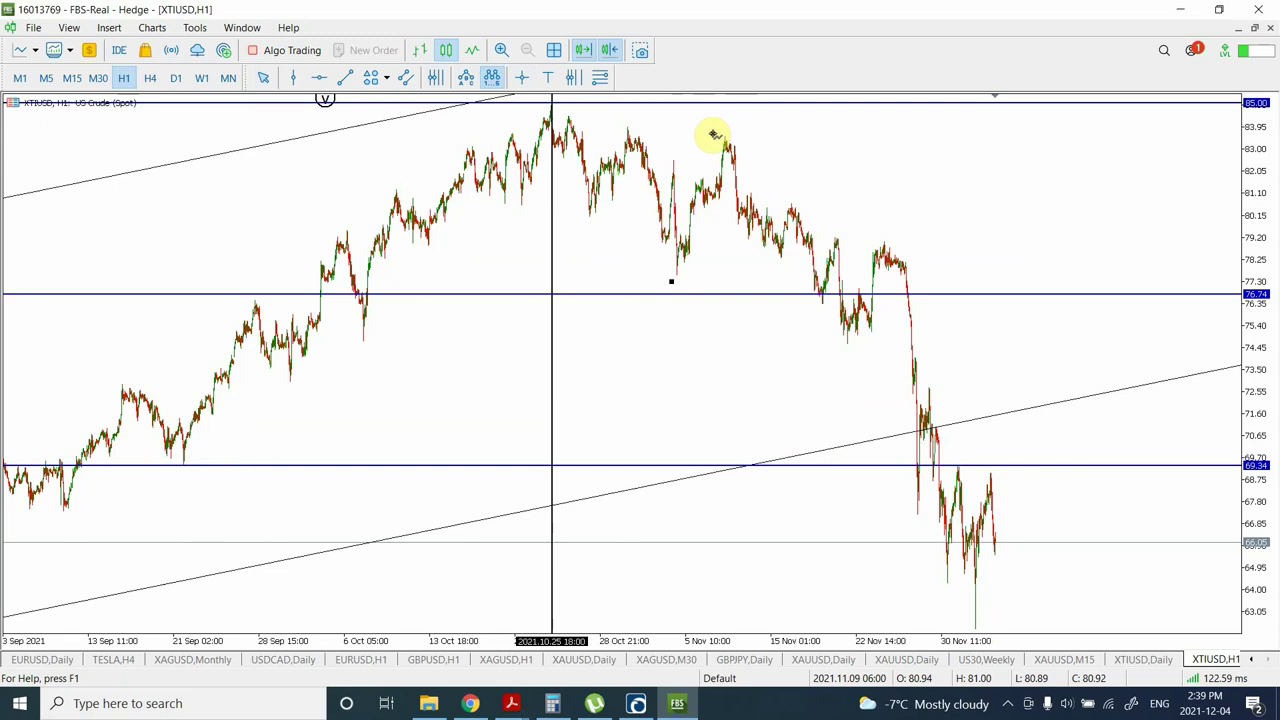
{"action": "left_click", "coordinate": [713, 134]}
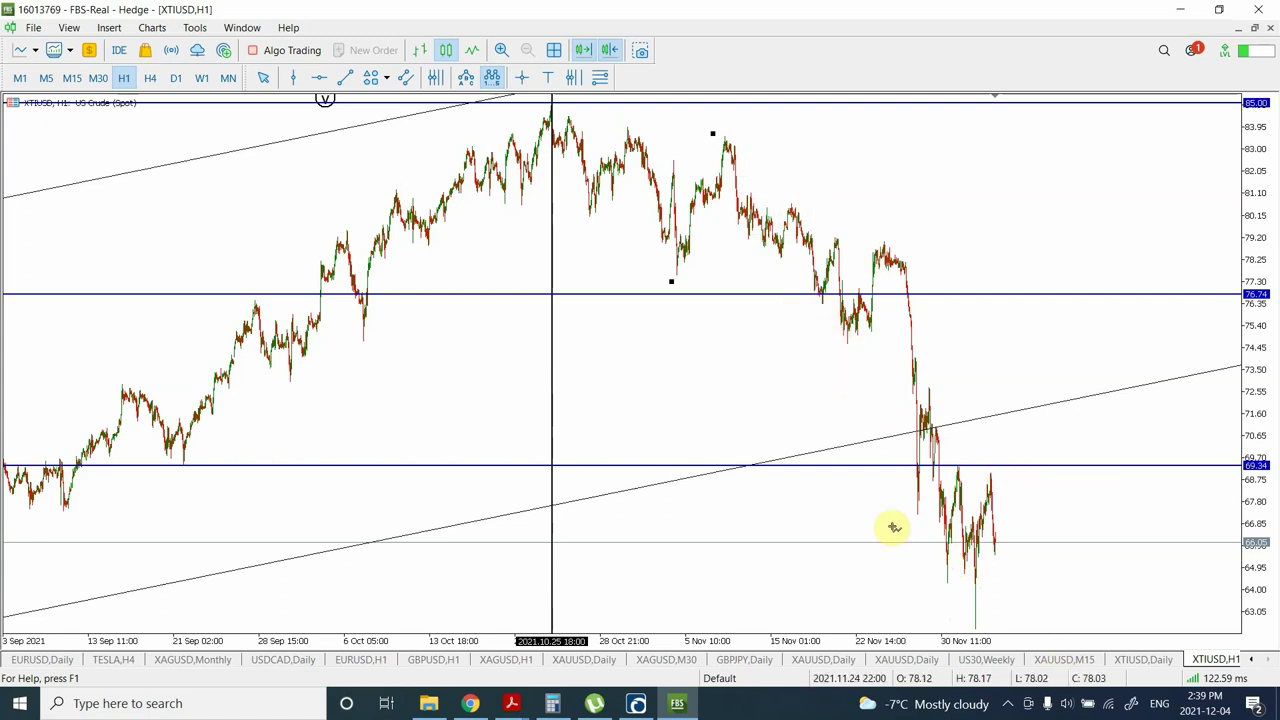
{"action": "left_click", "coordinate": [938, 583]}
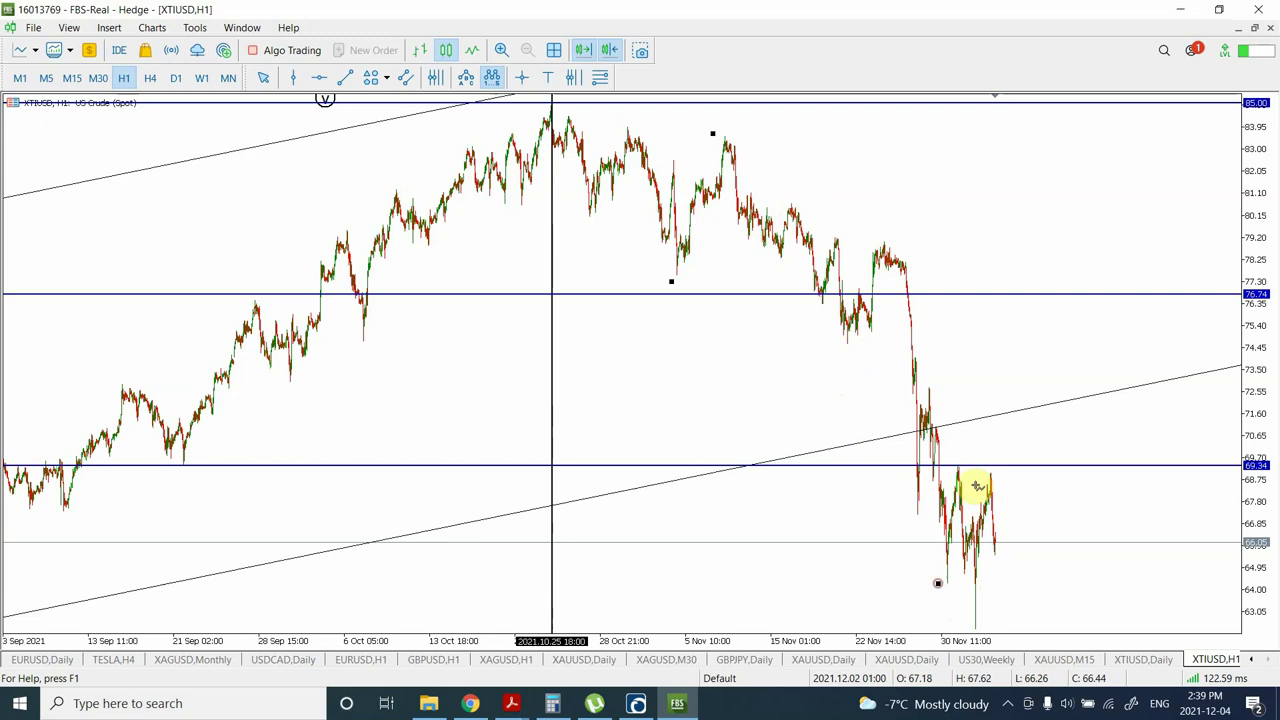
{"action": "left_click", "coordinate": [989, 452]}
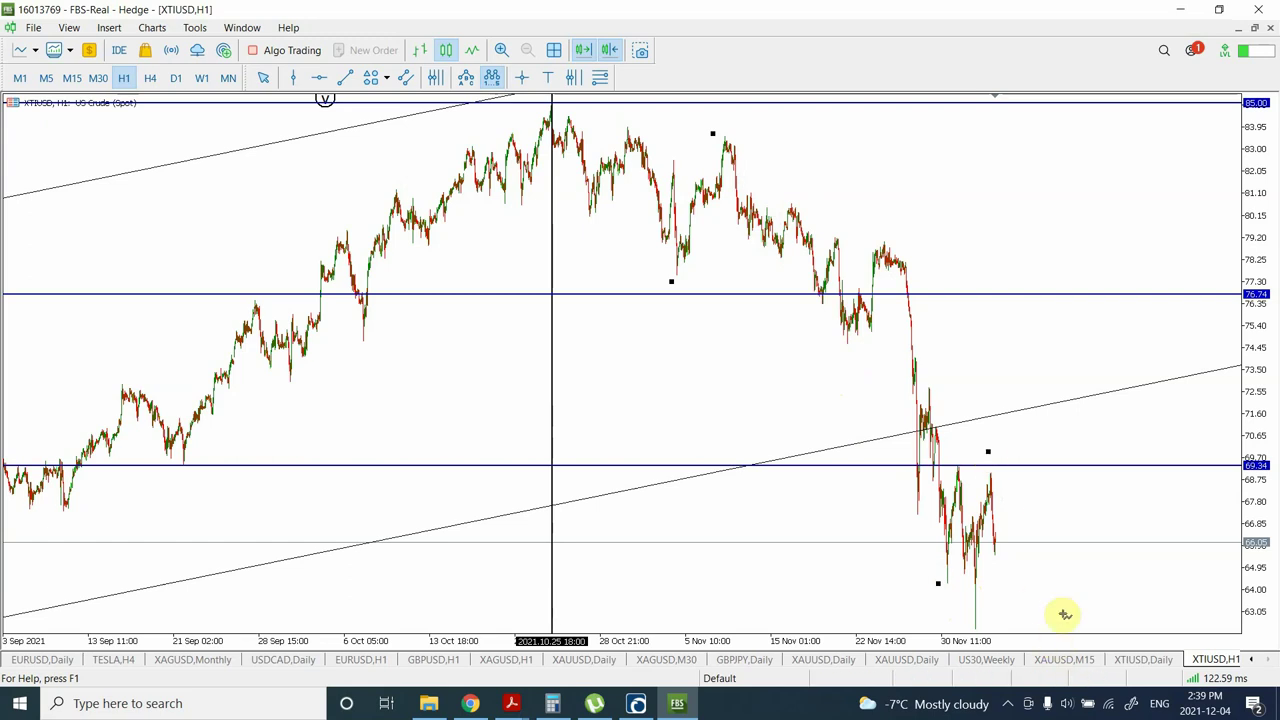
{"action": "left_click", "coordinate": [1063, 613]}
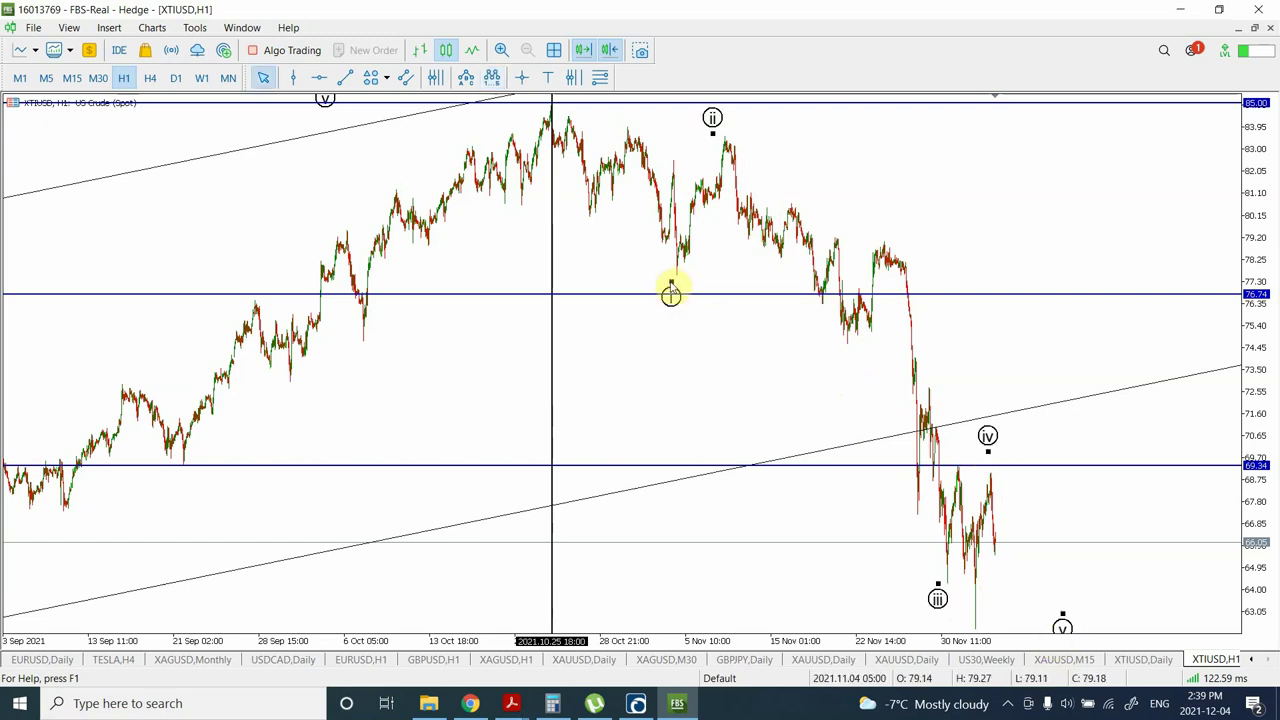
Step: Move motive-wave point i below the mid-November low, ii to the high before the late-November drop, and v down to about 55
{"action": "left_click_drag", "start_coordinate": [671, 285], "coordinate": [822, 337]}
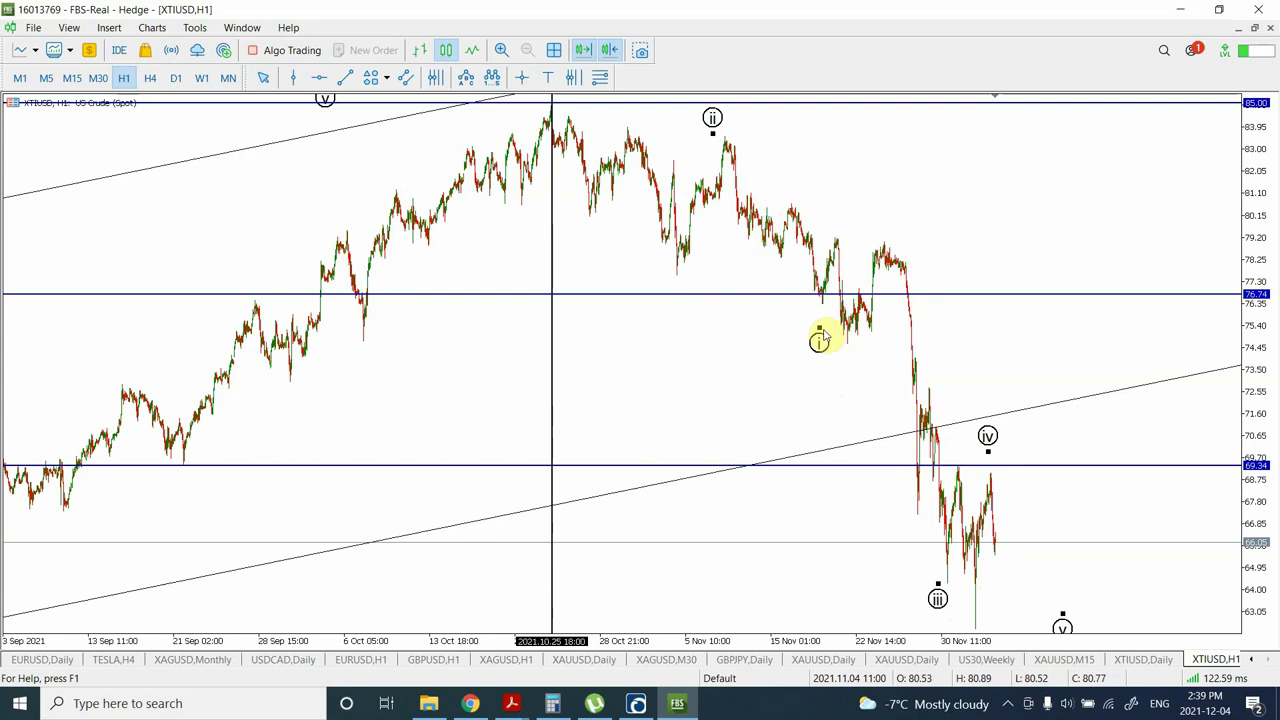
{"action": "left_click_drag", "start_coordinate": [714, 134], "coordinate": [884, 233]}
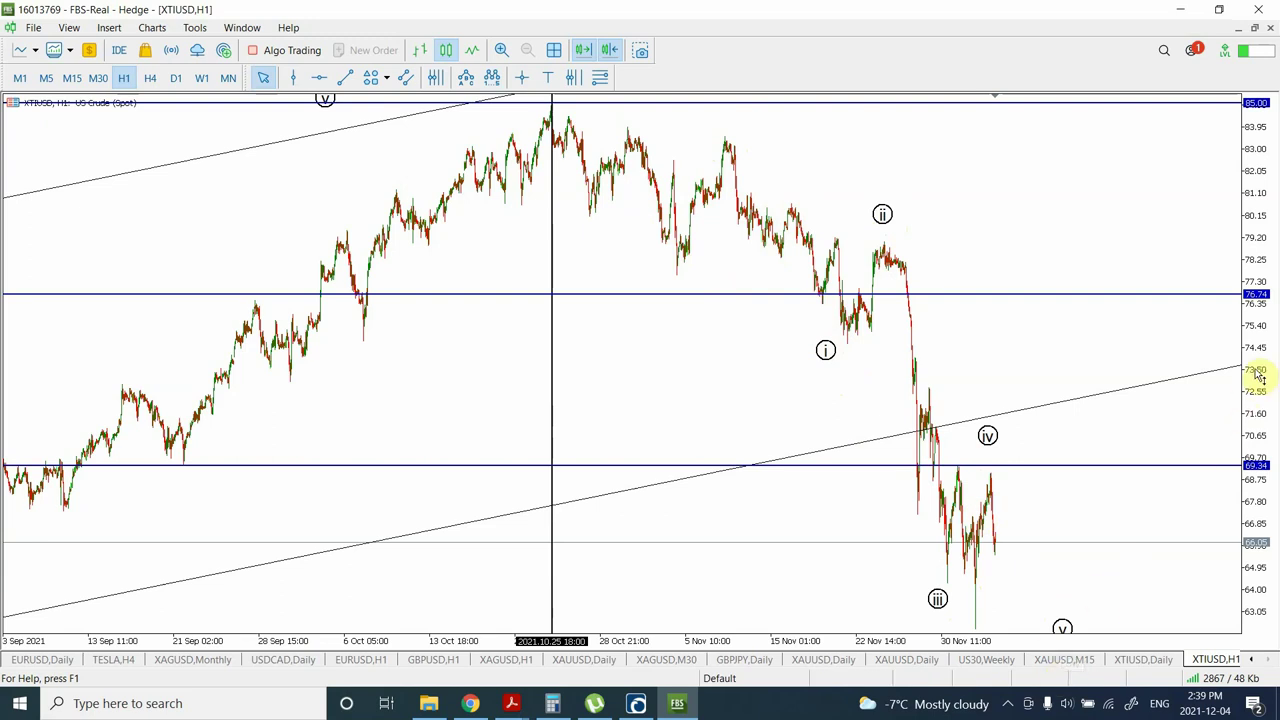
{"action": "left_click_drag", "start_coordinate": [1257, 371], "coordinate": [1266, 610]}
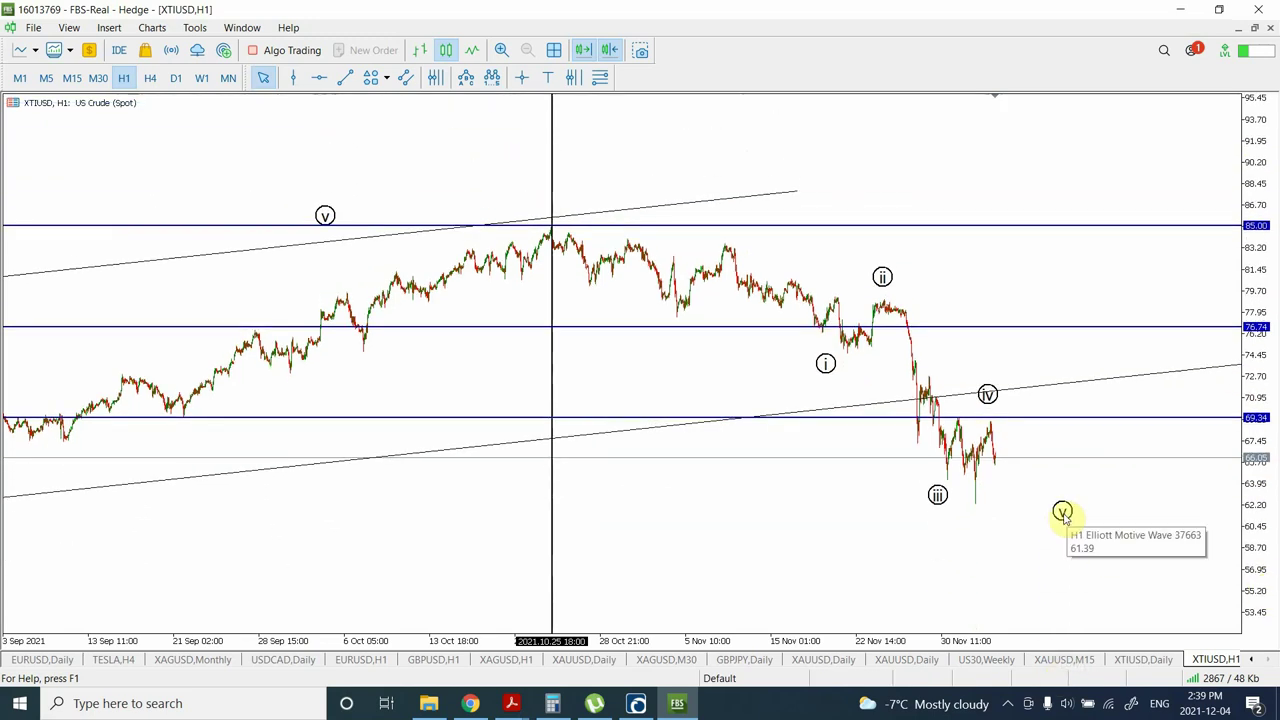
{"action": "left_click_drag", "start_coordinate": [1064, 507], "coordinate": [1047, 595]}
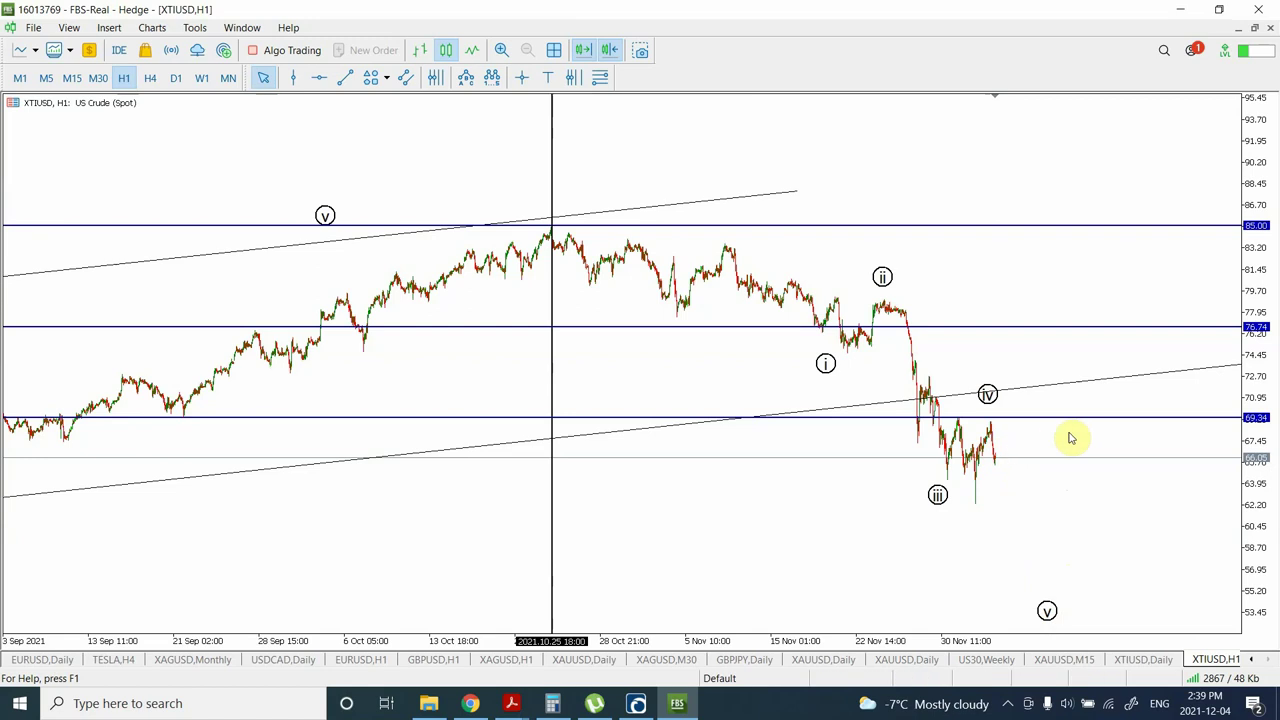
{"action": "left_click_drag", "start_coordinate": [1262, 503], "coordinate": [1258, 358]}
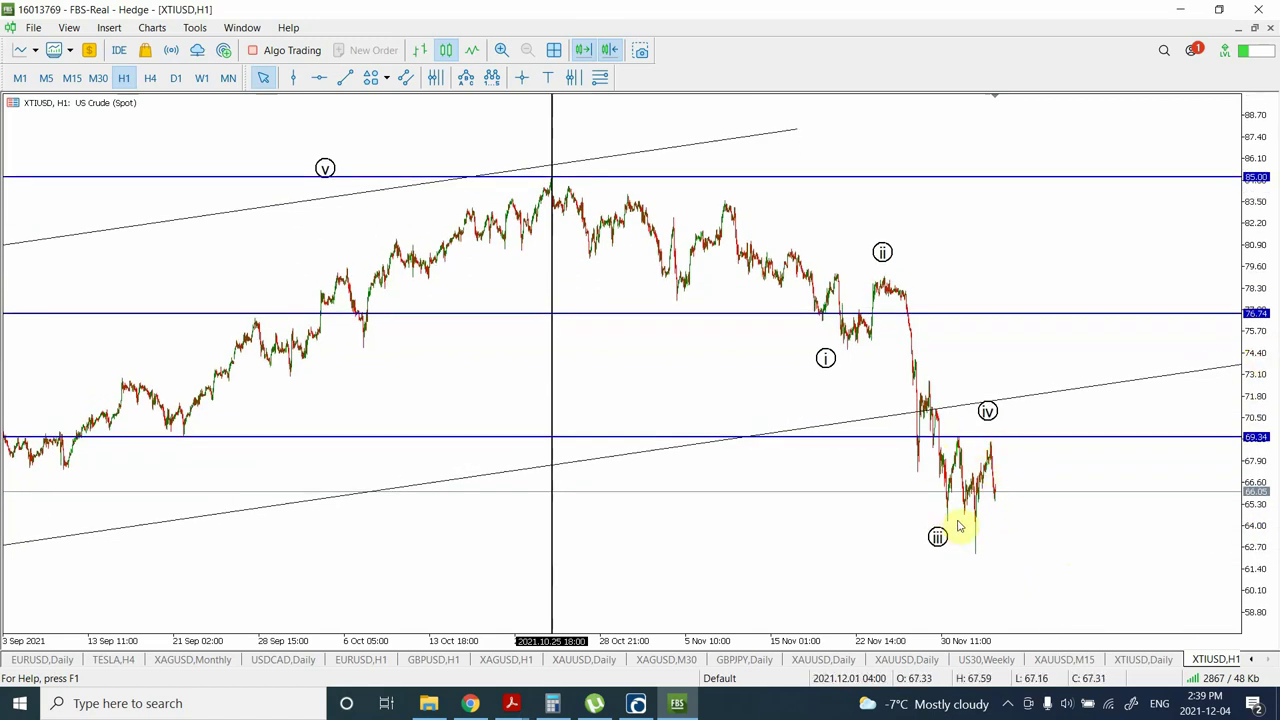
Step: Draw an Elliott corrective wave A-B-C between waves iii and iv, with point C just beside the latest high below 69.34
{"action": "mouse_move", "coordinate": [997, 486]}
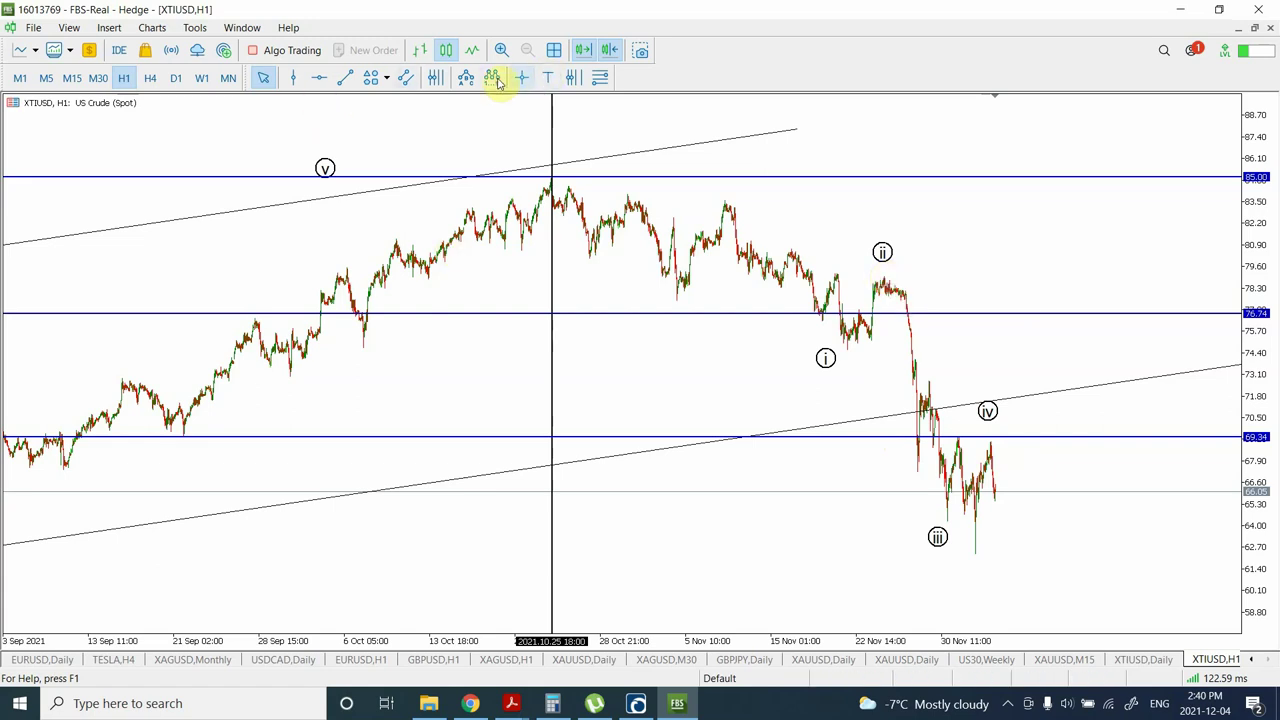
{"action": "left_click", "coordinate": [466, 80]}
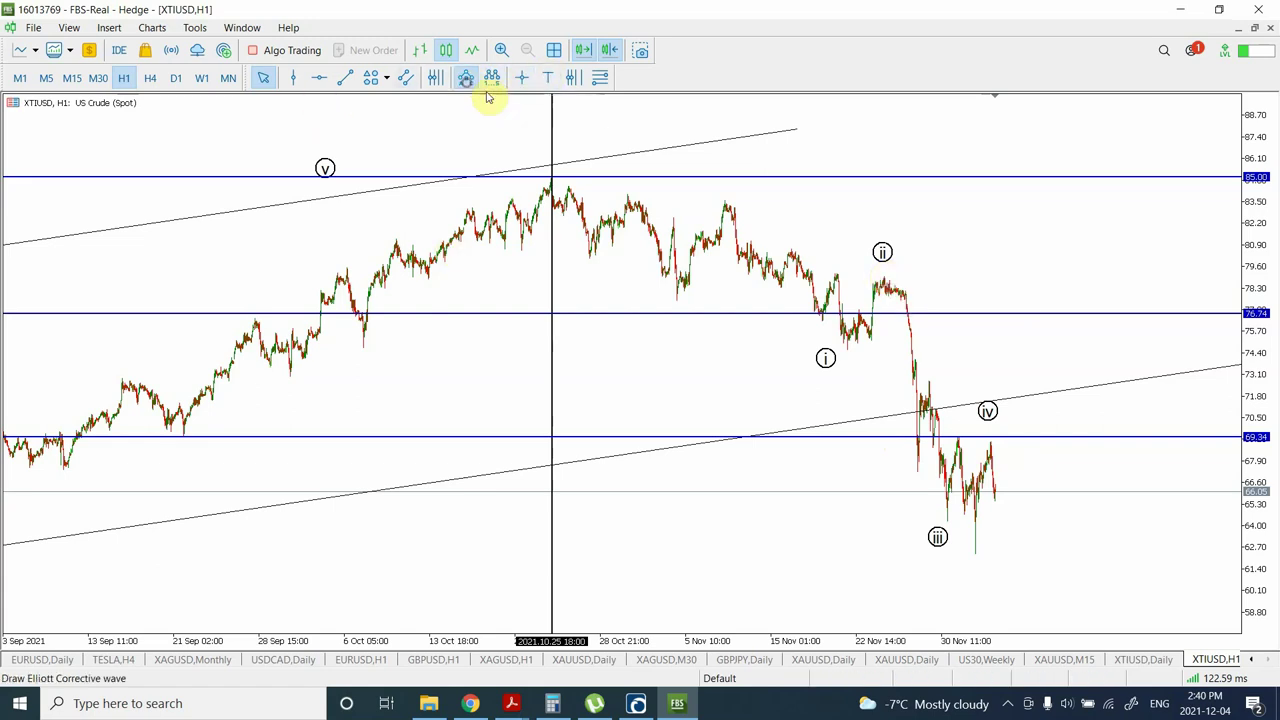
{"action": "left_click", "coordinate": [955, 432]}
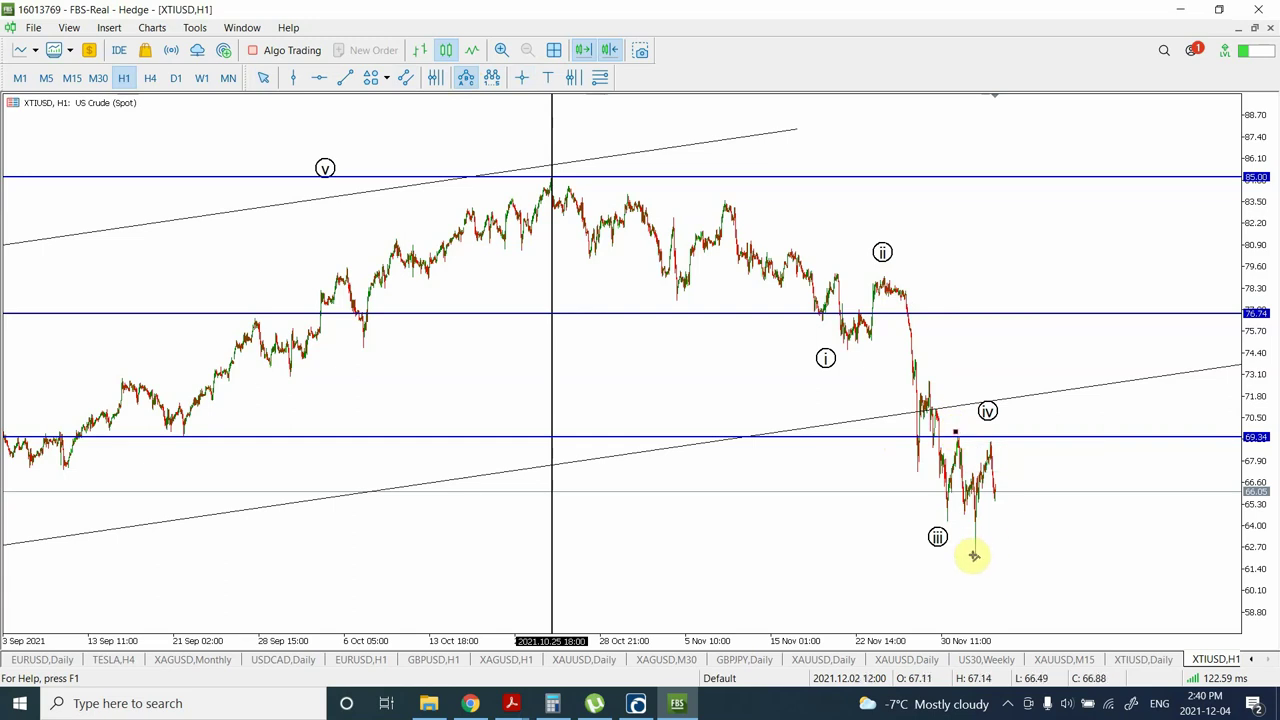
{"action": "left_click", "coordinate": [973, 555]}
{"action": "left_click", "coordinate": [988, 432]}
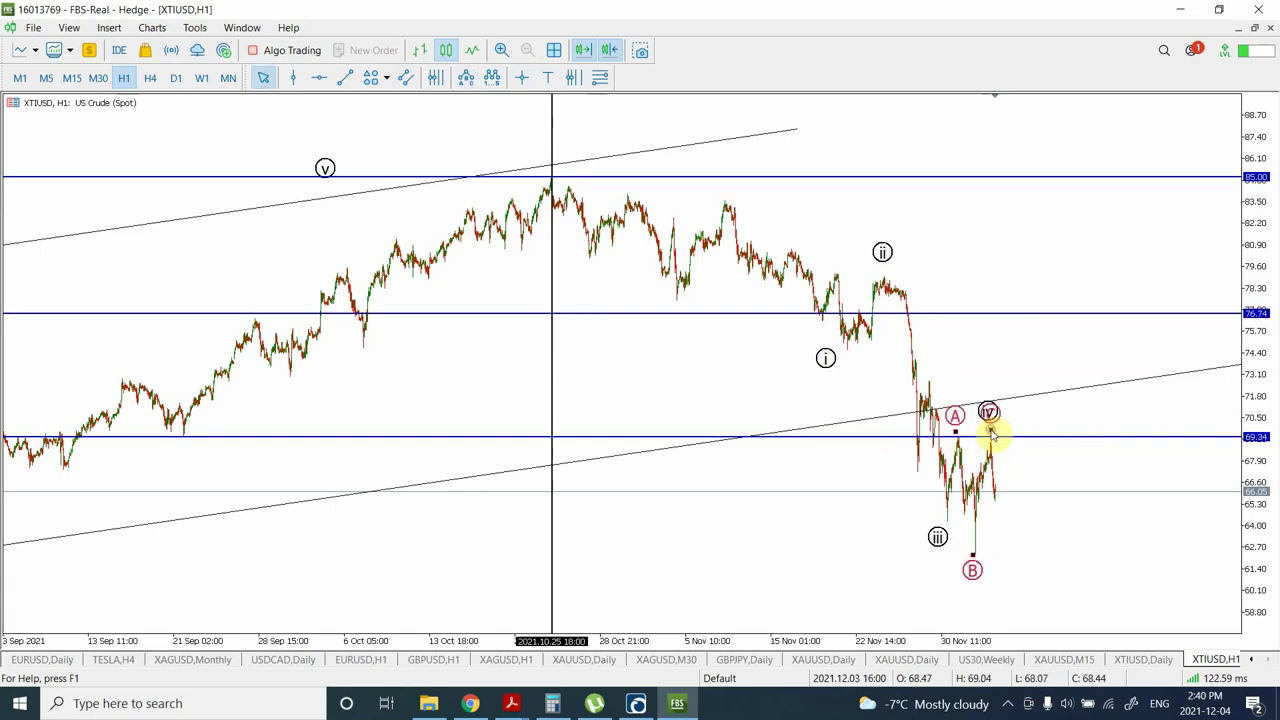
{"action": "mouse_move", "coordinate": [990, 432]}
{"action": "left_mouse_down"}
{"action": "mouse_move", "coordinate": [1013, 431]}
{"action": "mouse_move", "coordinate": [1002, 445]}
{"action": "left_mouse_up"}
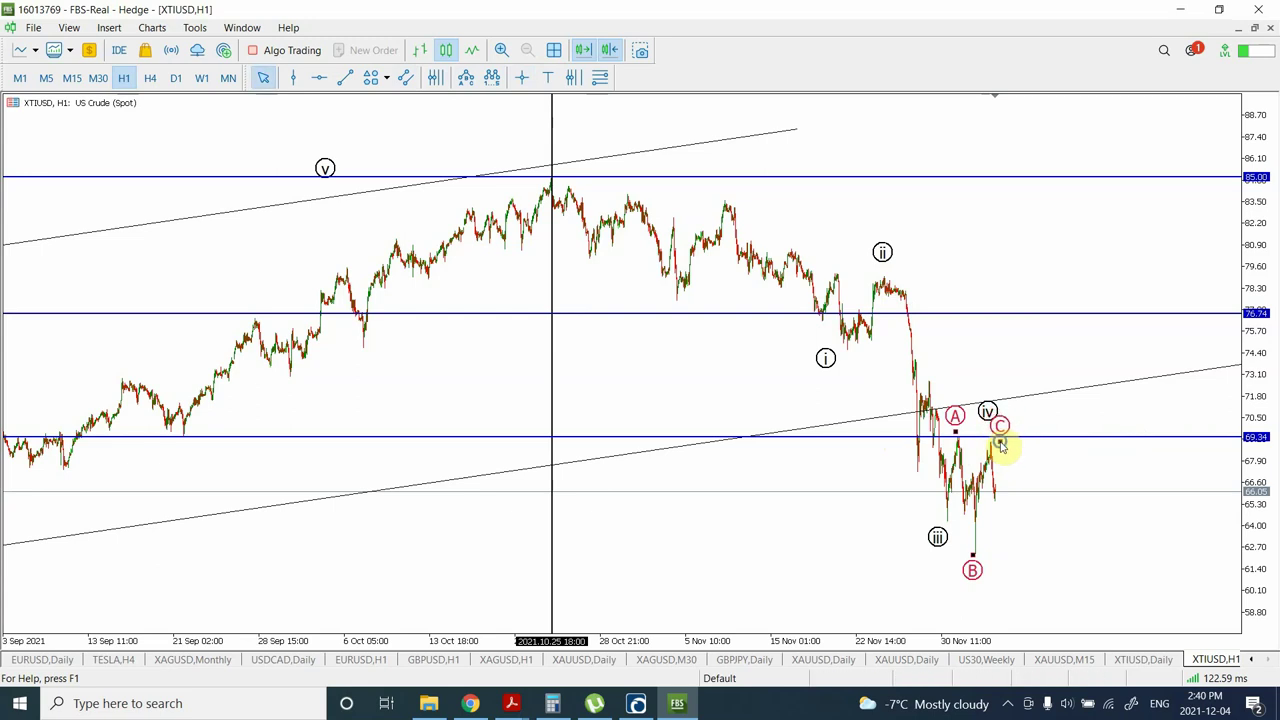
Step: Set the degree of the corrective wave A-B-C beside wave iv to Minute
{"action": "right_click", "coordinate": [1000, 445]}
{"action": "left_click", "coordinate": [1037, 453]}
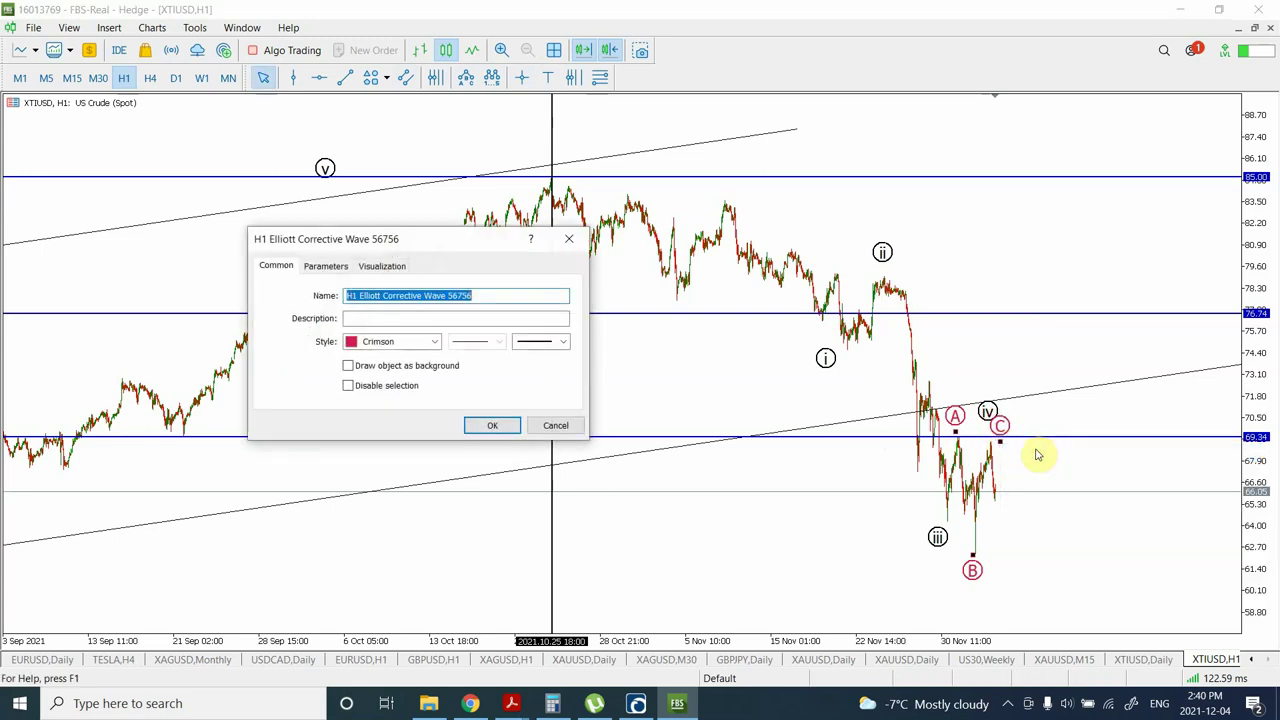
{"action": "left_click", "coordinate": [333, 268]}
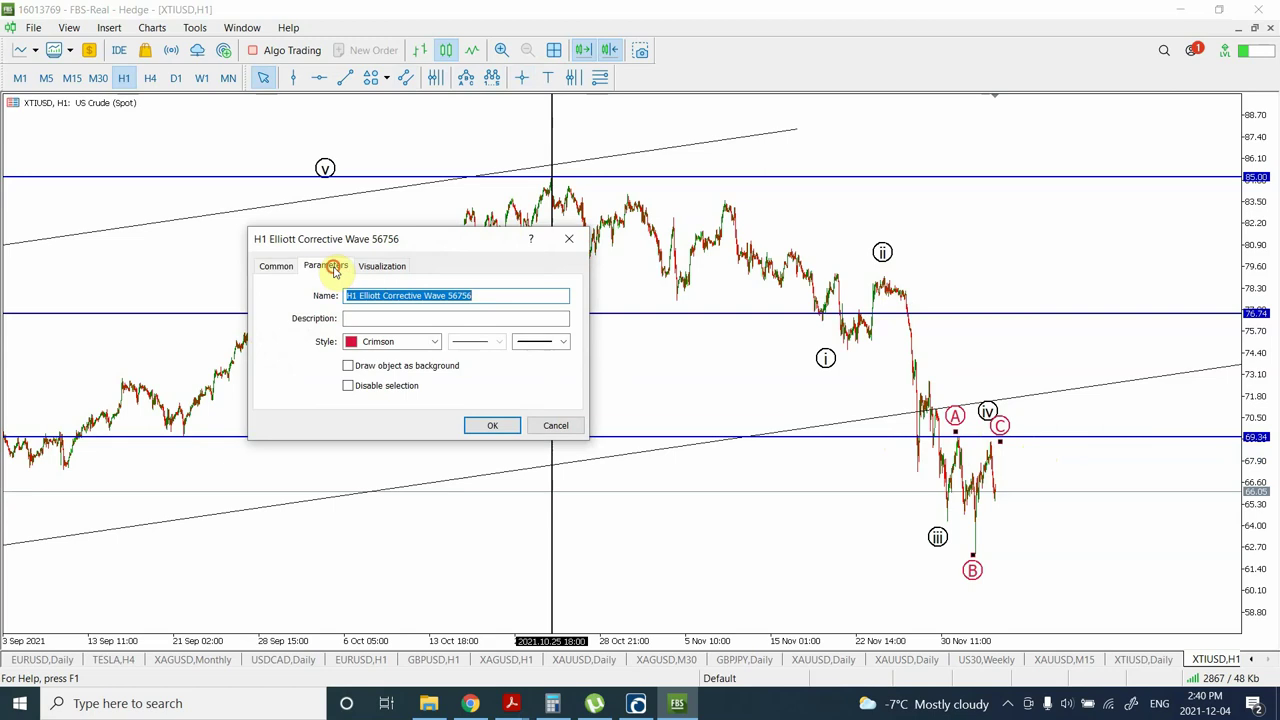
{"action": "left_click", "coordinate": [441, 346]}
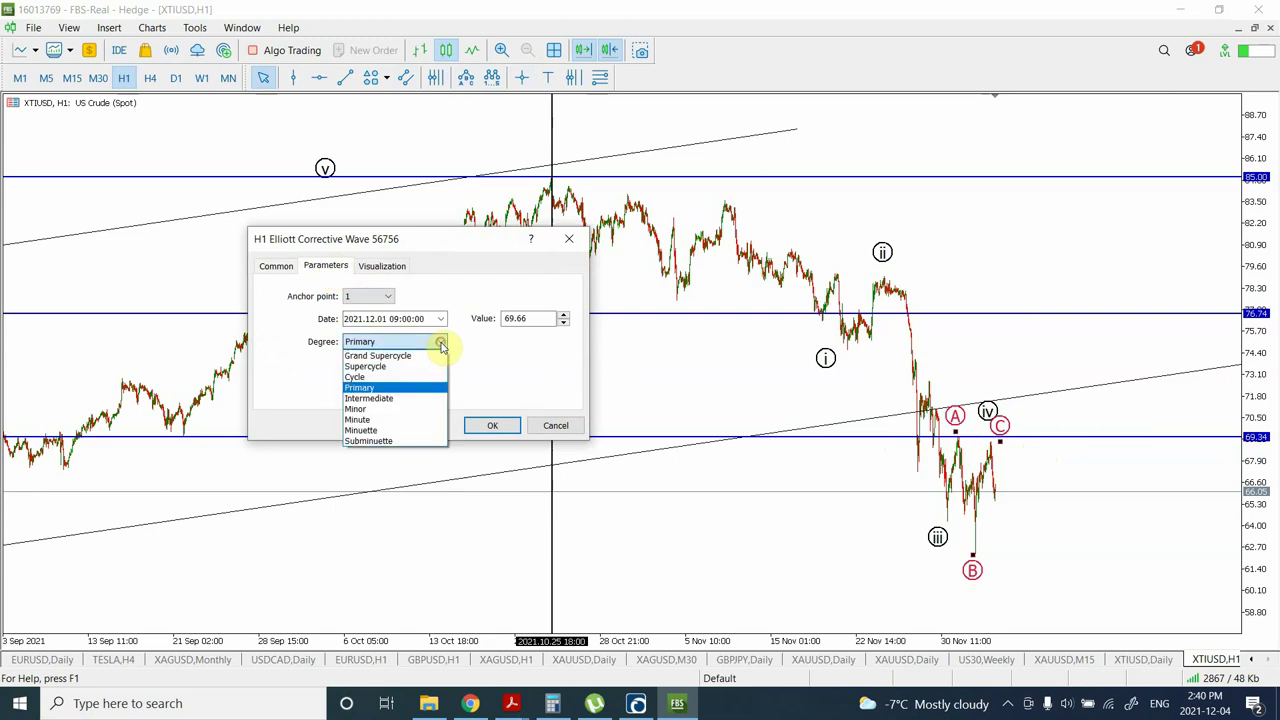
{"action": "left_click", "coordinate": [390, 410]}
{"action": "left_click", "coordinate": [437, 343]}
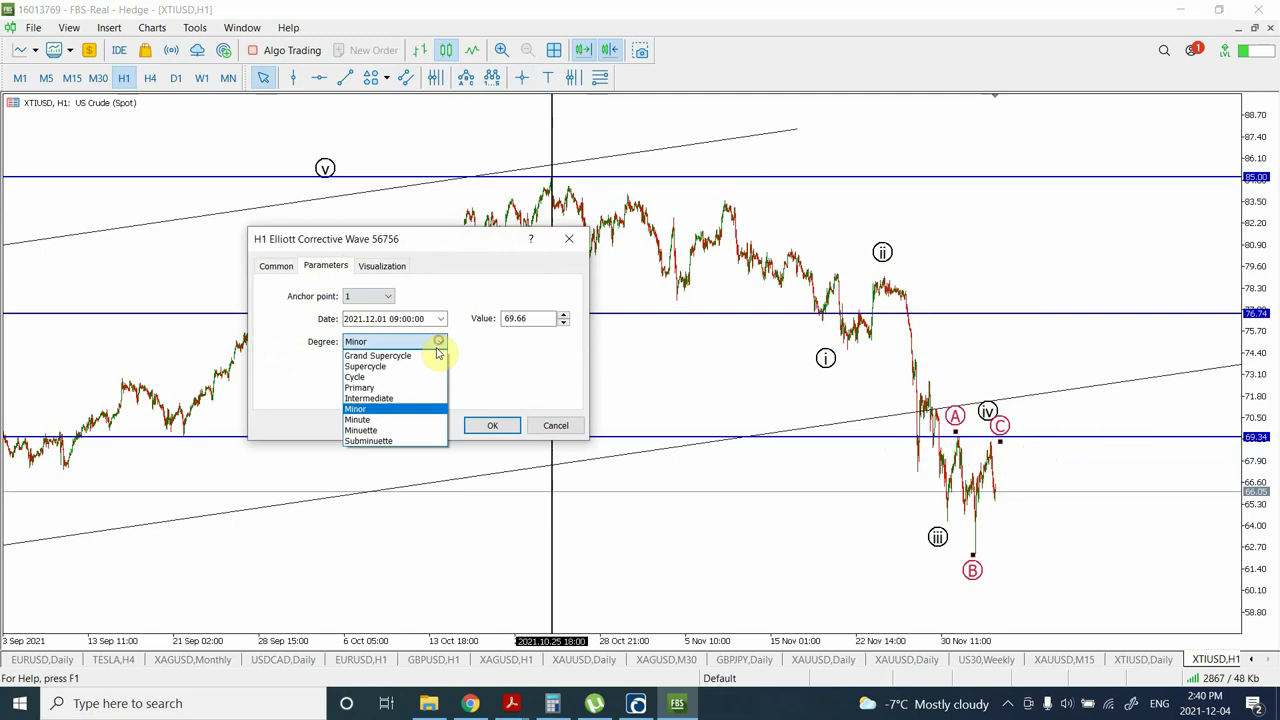
{"action": "left_click", "coordinate": [397, 419]}
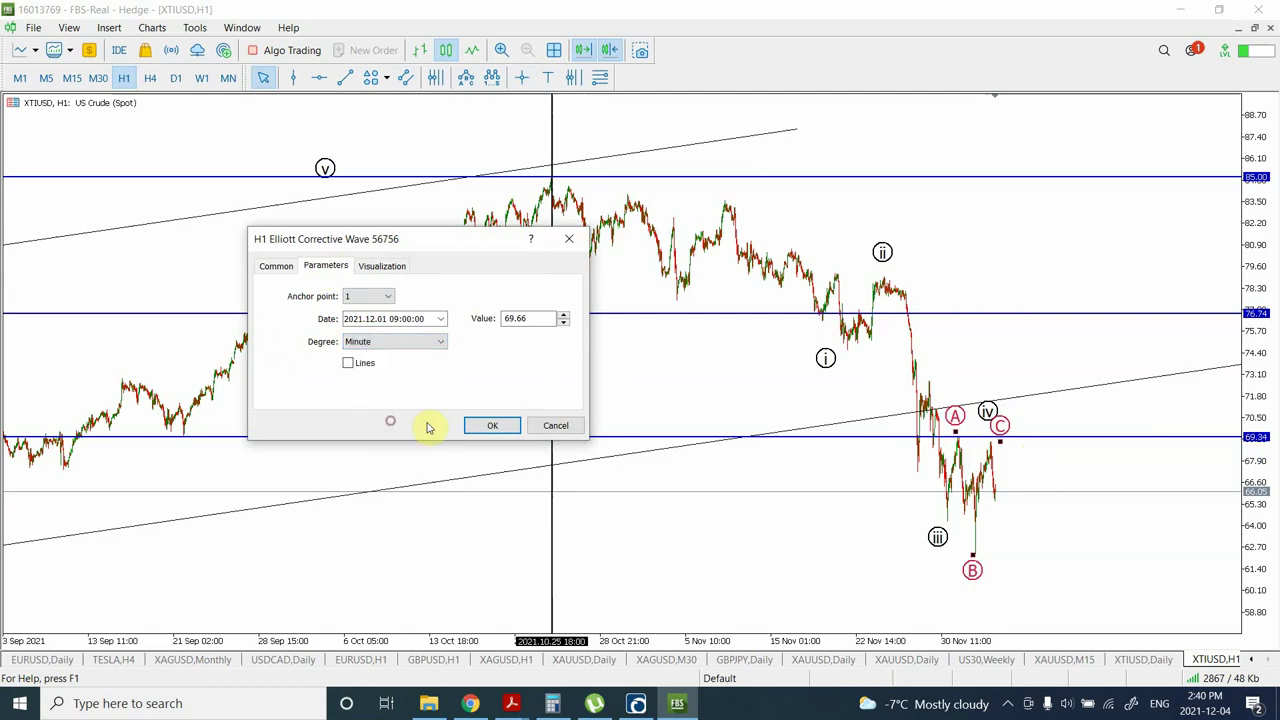
{"action": "left_click", "coordinate": [477, 432]}
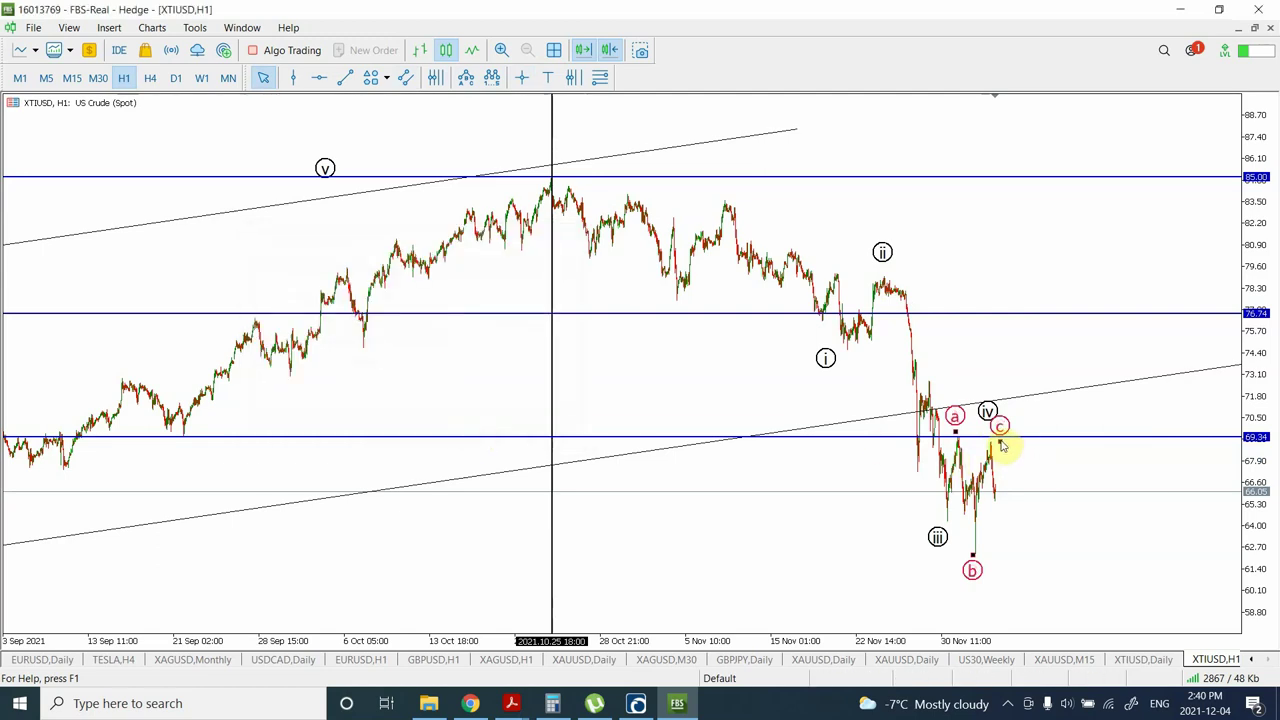
Step: Show the Weekly US Crude Oil membership level on Patreon in Chrome, and return to MetaTrader with the XTIUSD chart on the H4 timeframe
{"action": "left_click", "coordinate": [469, 706]}
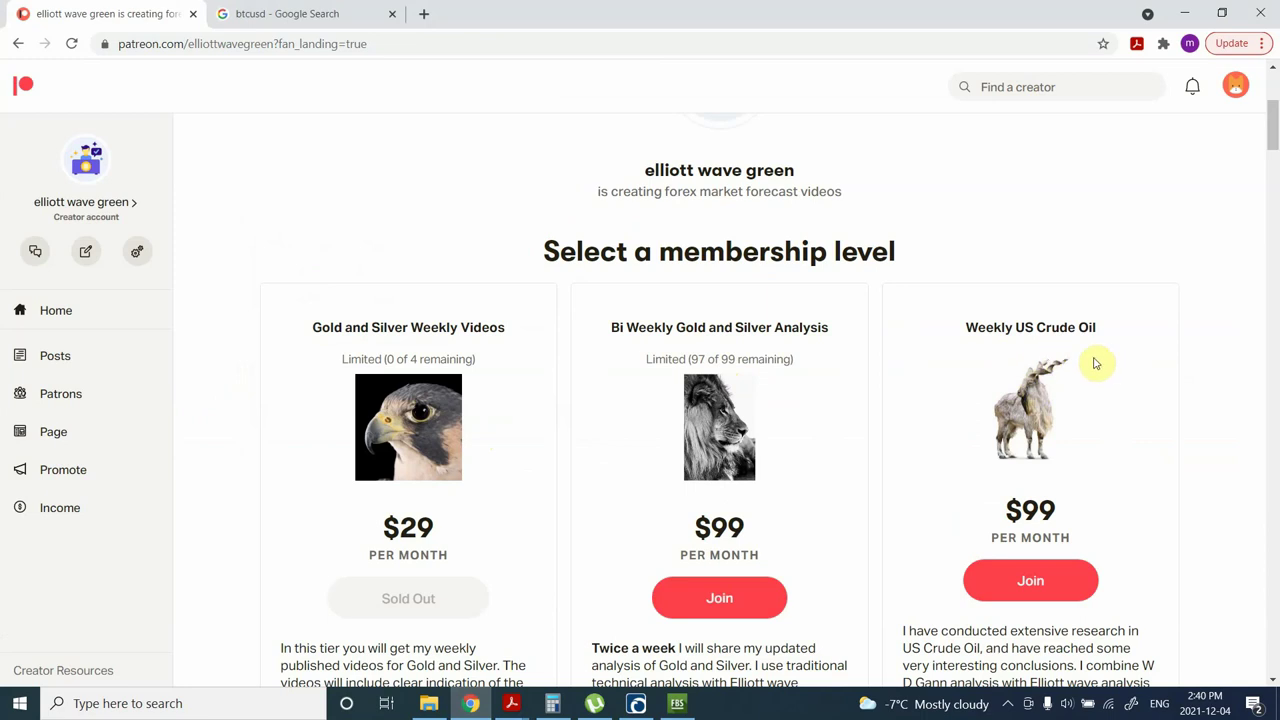
{"action": "left_click", "coordinate": [676, 705]}
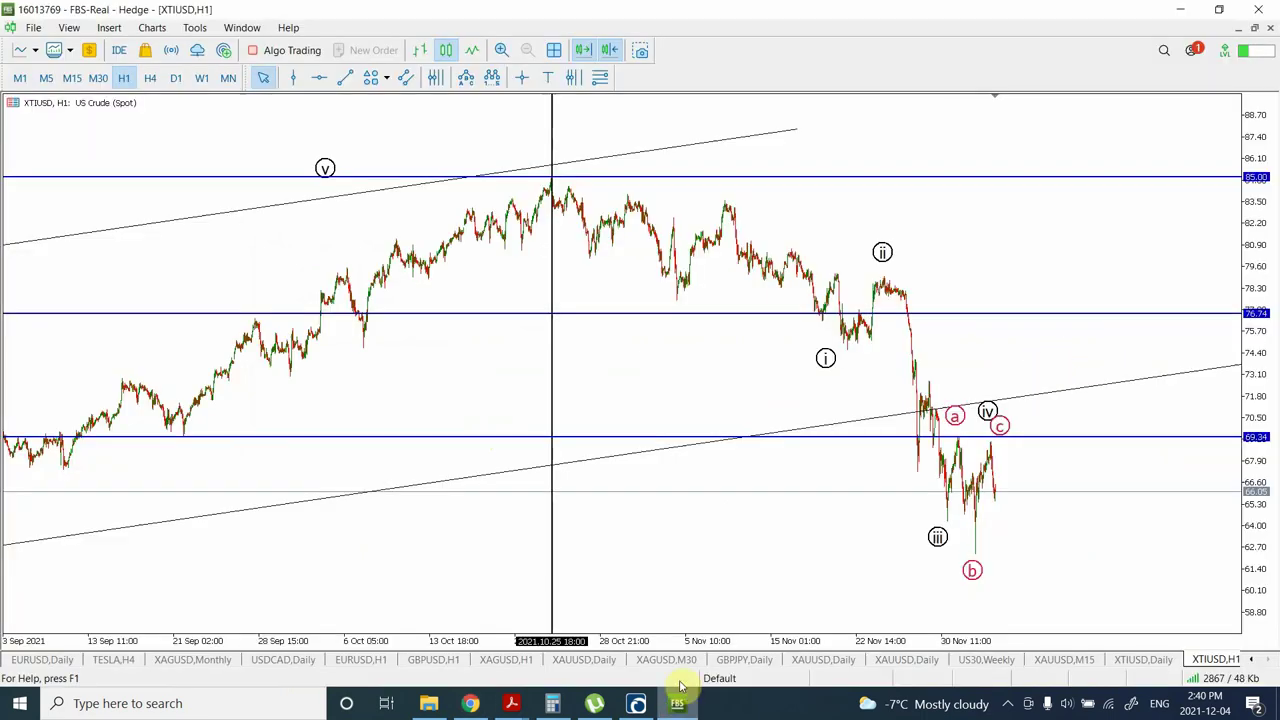
{"action": "left_click", "coordinate": [150, 78]}
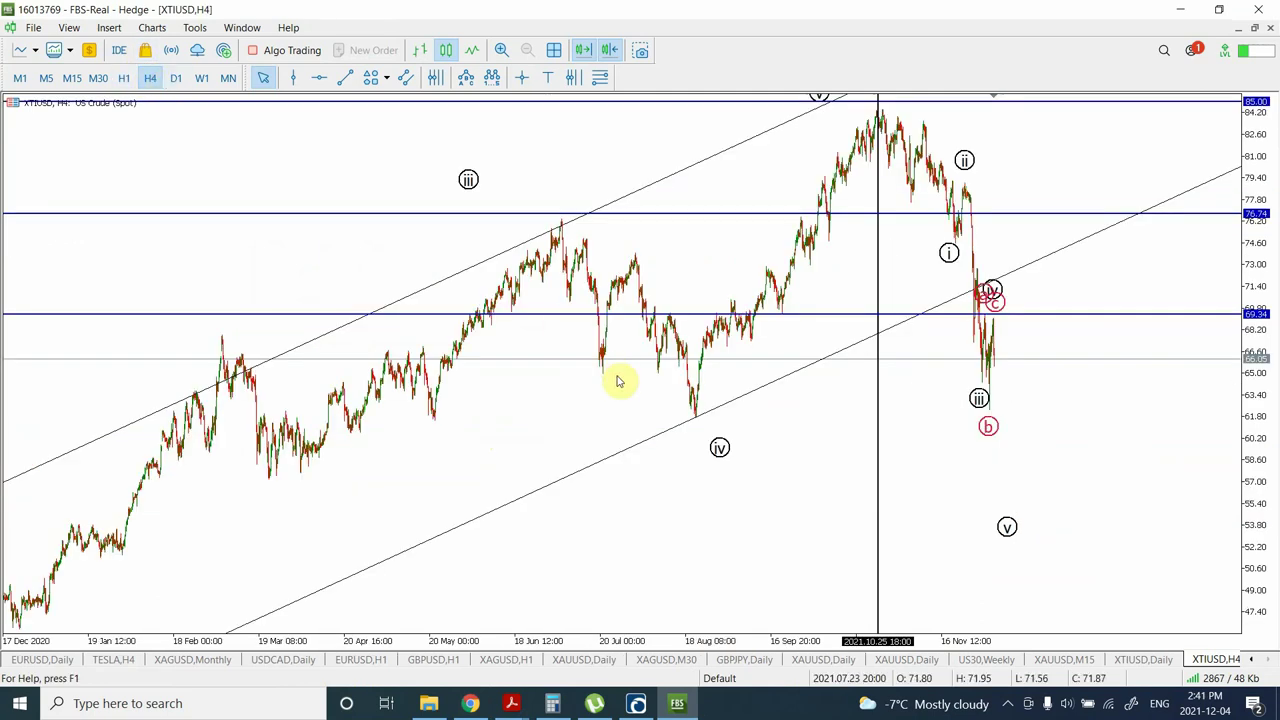